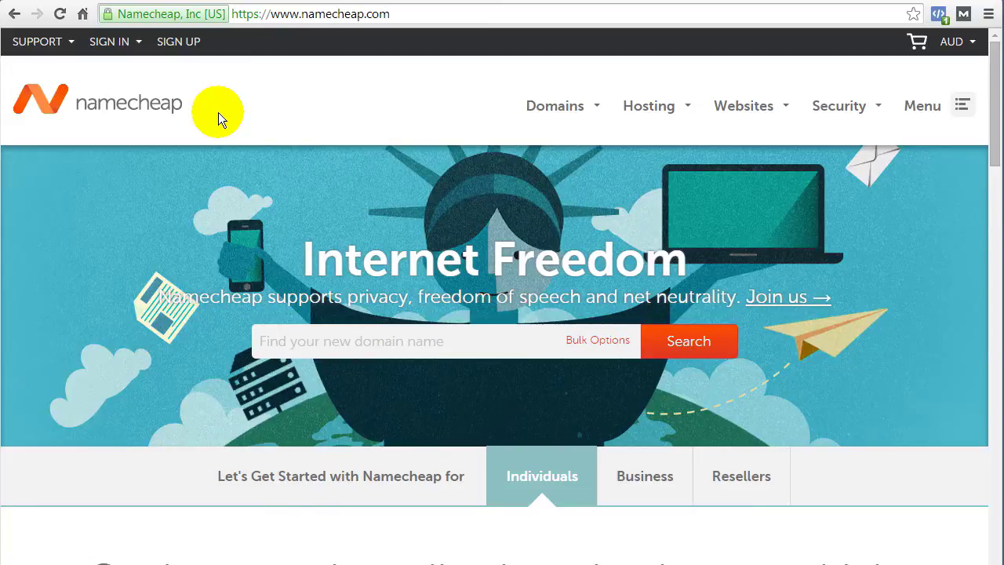
Search for the domain name andysdemosite.
left_click(384, 345)
left_click(384, 347)
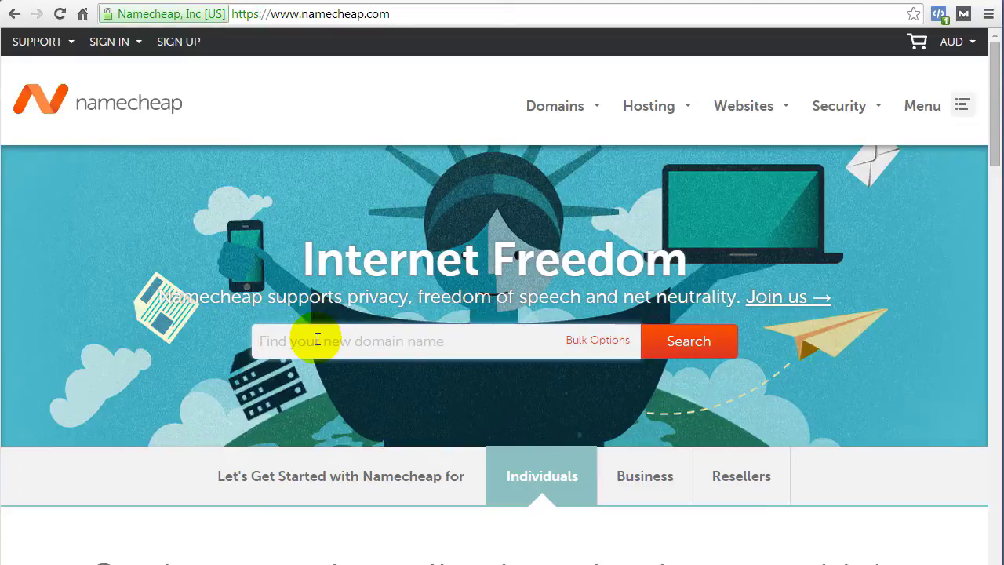
type("andysdemosite")
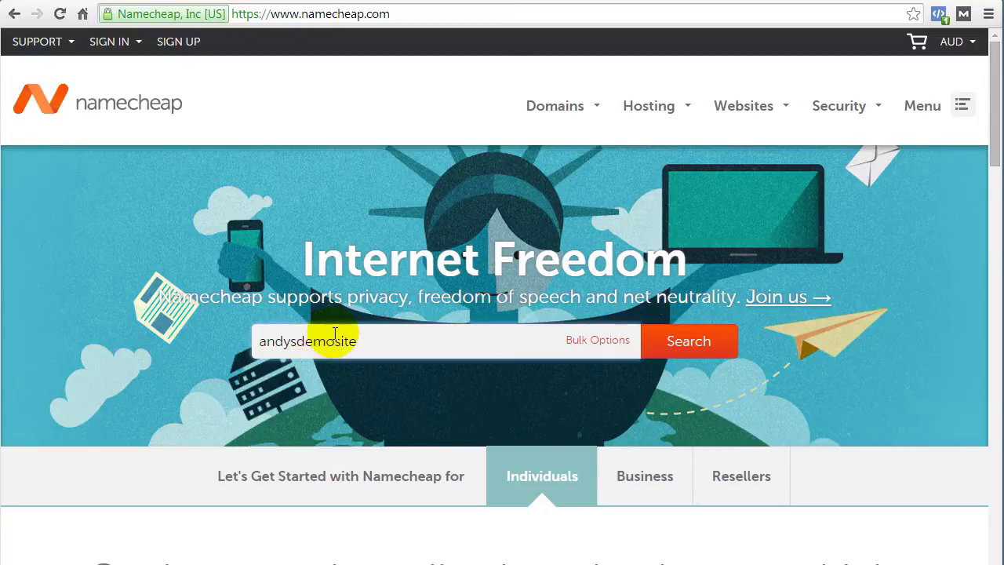
left_click(703, 349)
left_click(702, 343)
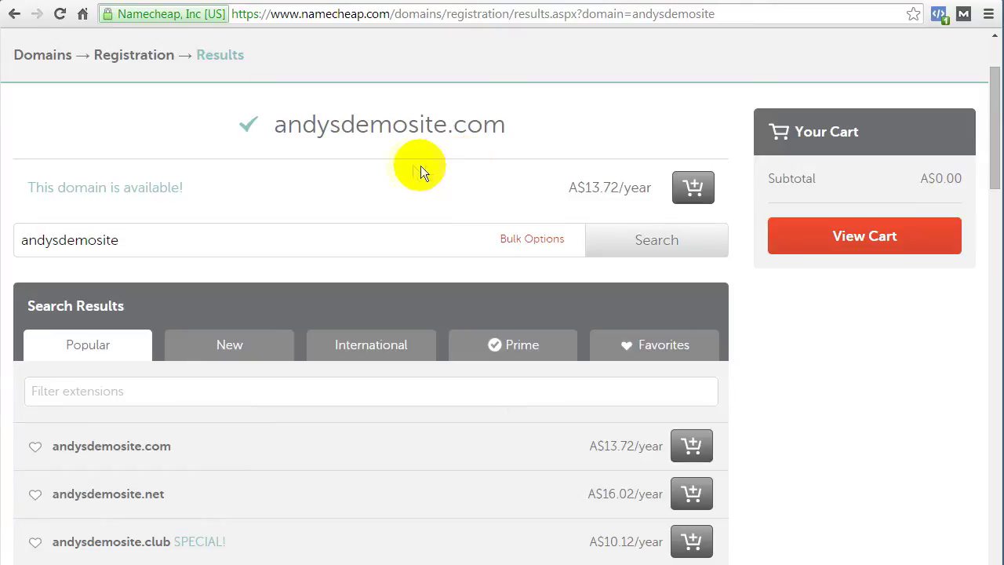
Look through the available extensions, add andysdemosite.com to the cart and open the shopping cart.
scroll(421, 169, "down", 4)
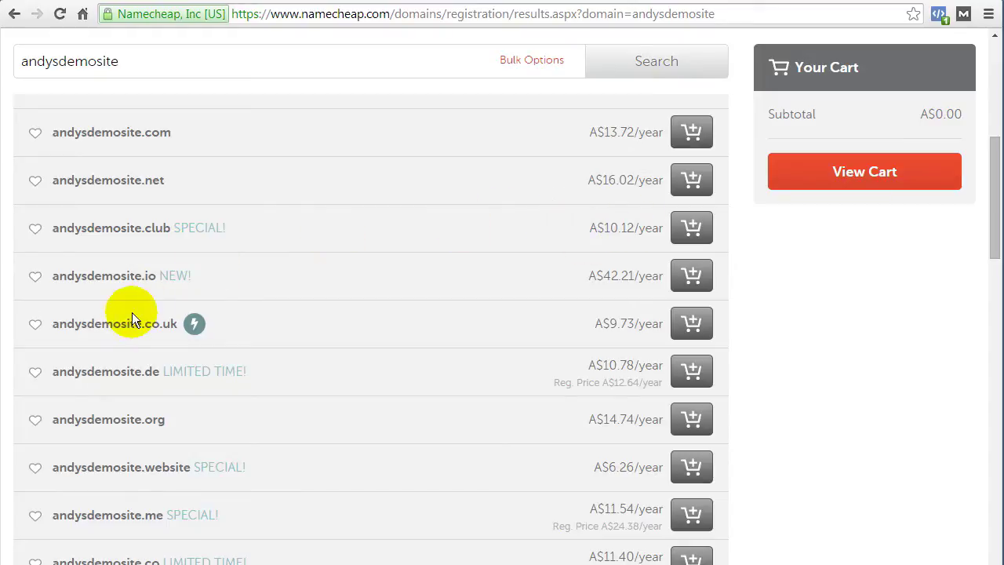
scroll(363, 393, "down", 2)
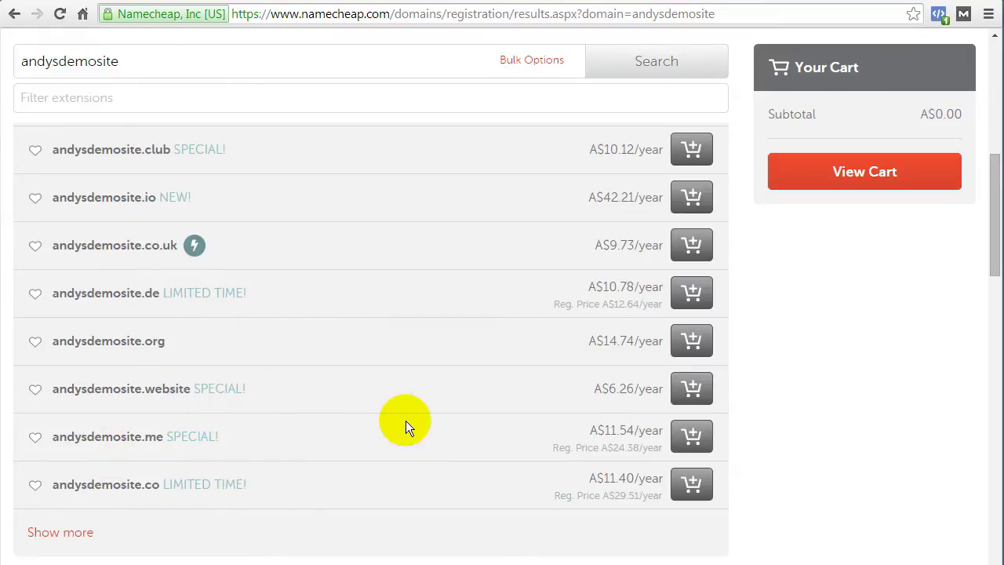
scroll(406, 419, "up", 4)
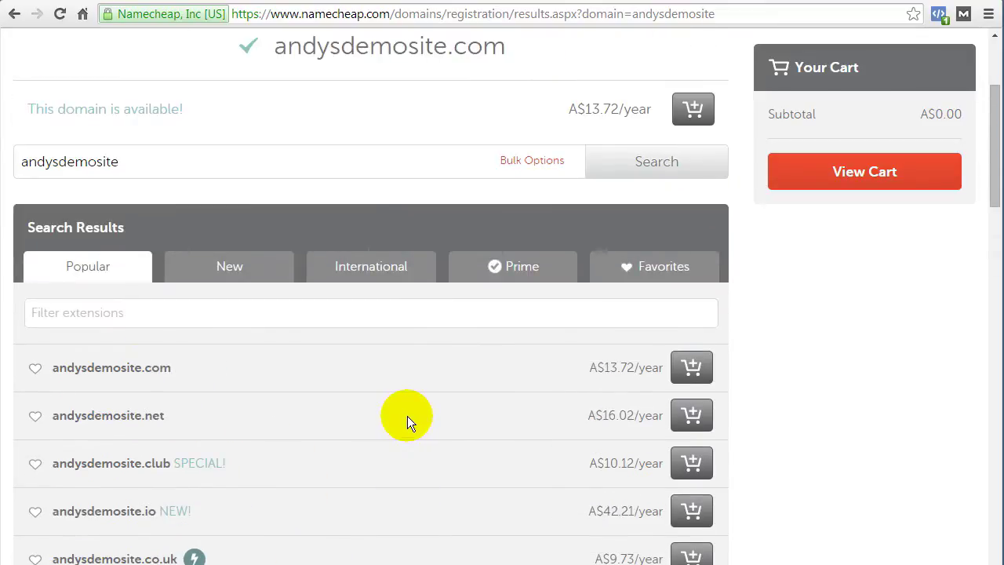
left_click(698, 108)
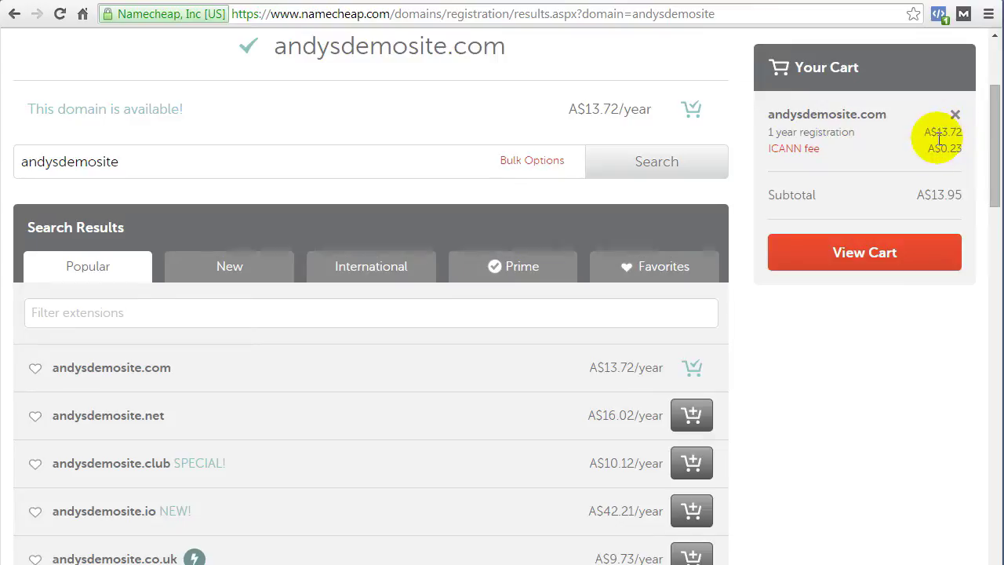
left_click(860, 257)
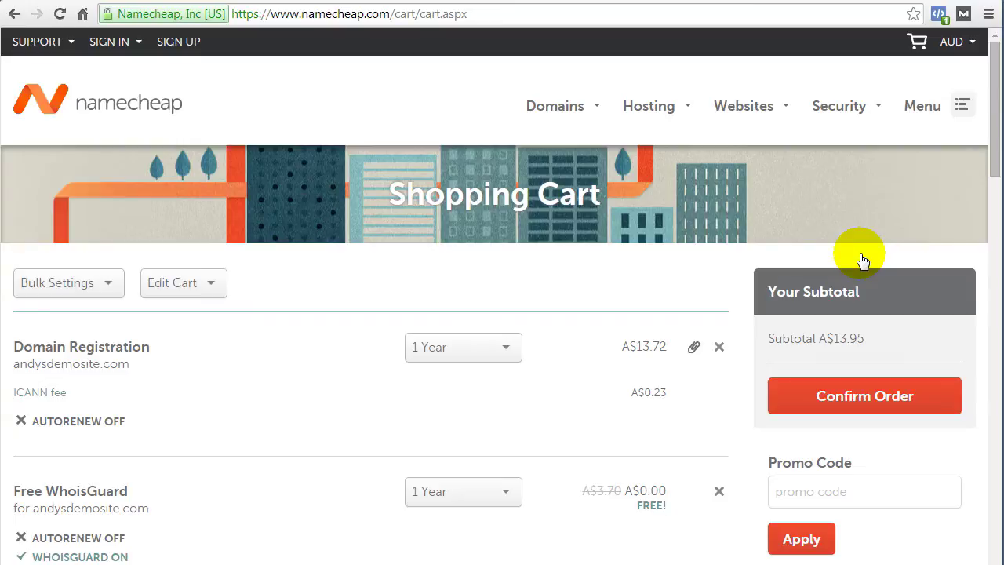
Look through the registration terms for andysdemosite.com and choose 1 Year.
scroll(531, 360, "down", 2)
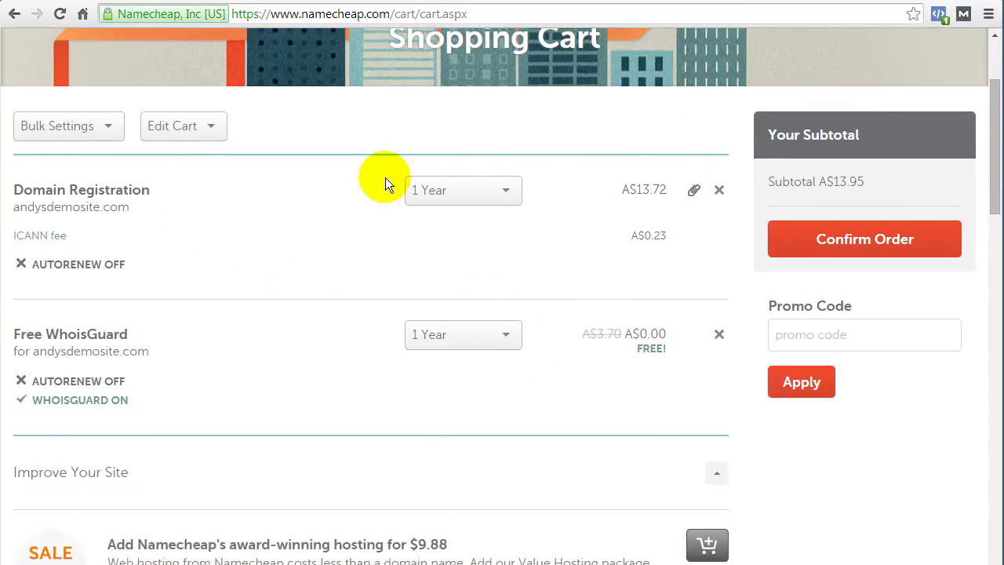
left_click(482, 193)
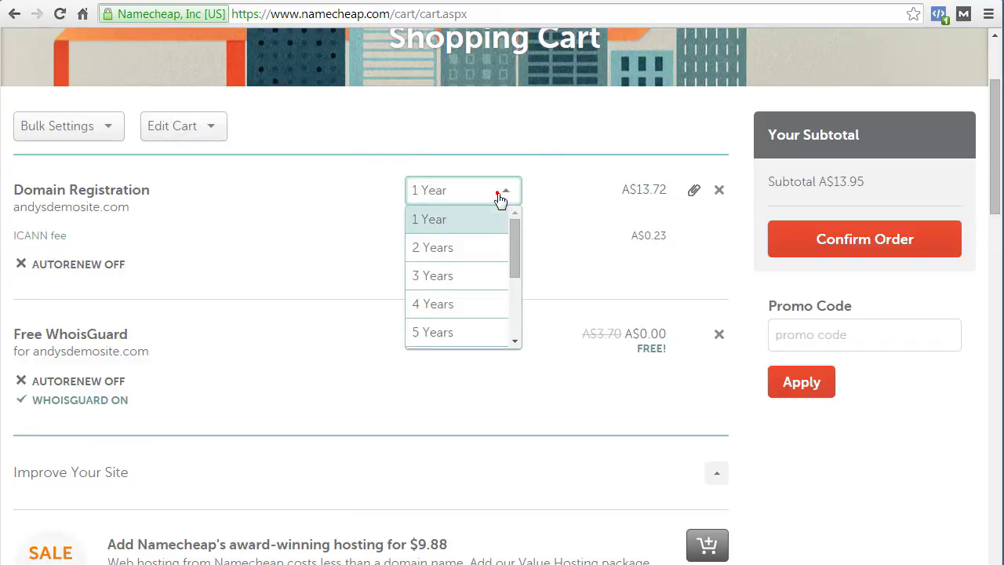
left_click_drag(514, 241, 510, 302)
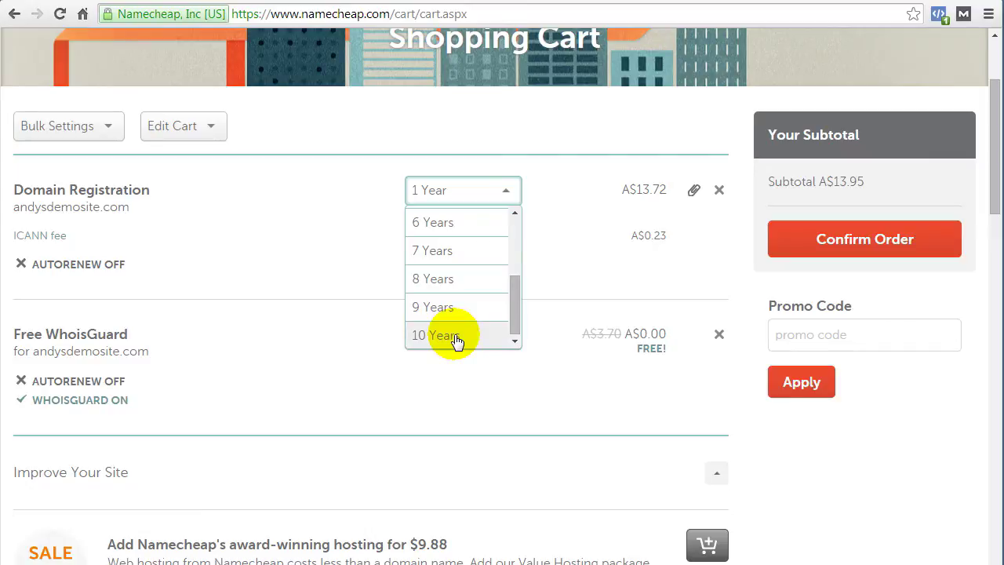
scroll(453, 338, "up", 5)
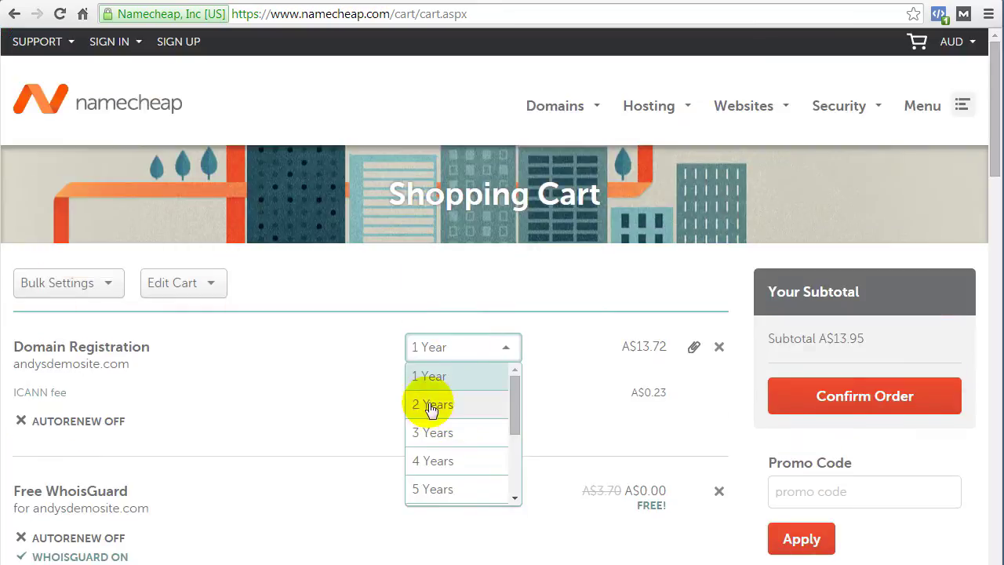
left_click(432, 379)
Review the free WhoisGuard item and the optional extras, and confirm the order without adding any of them.
scroll(555, 373, "down", 2)
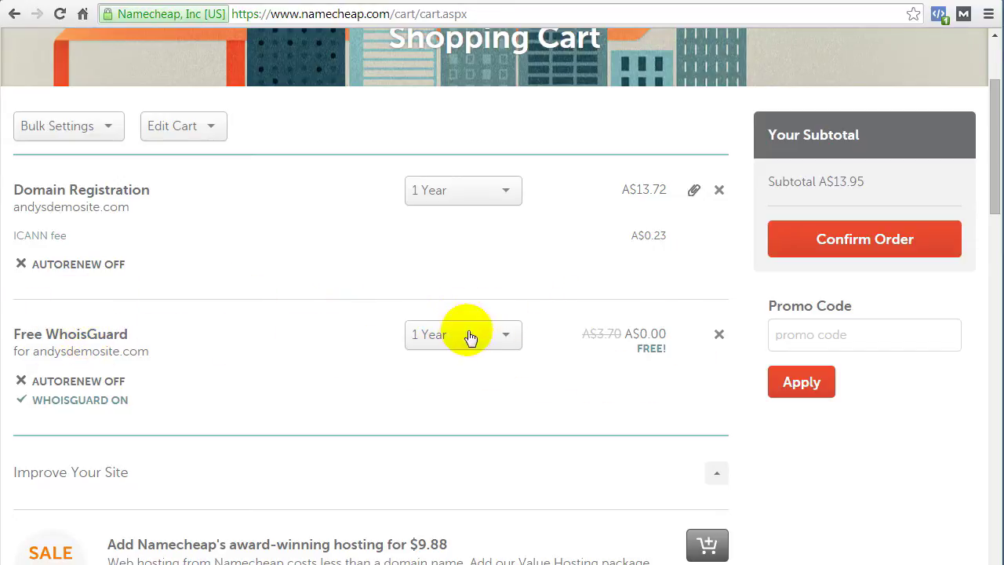
scroll(532, 302, "down", 5)
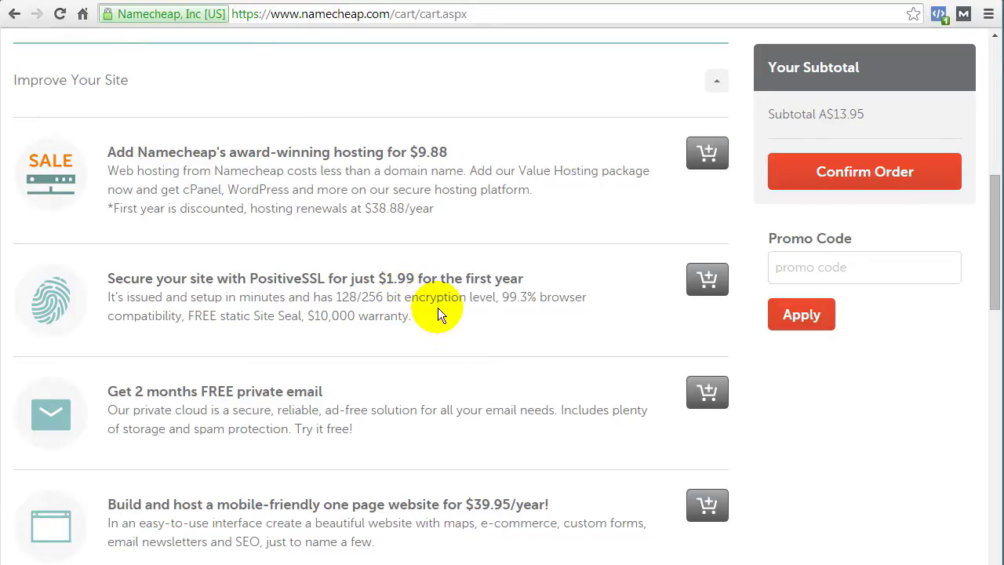
scroll(440, 309, "down", 1)
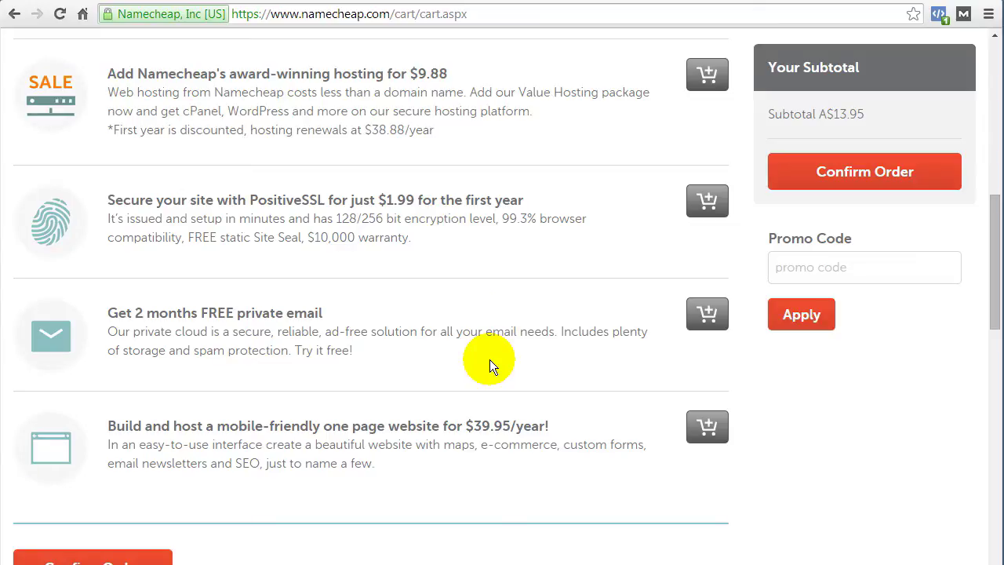
left_click(884, 176)
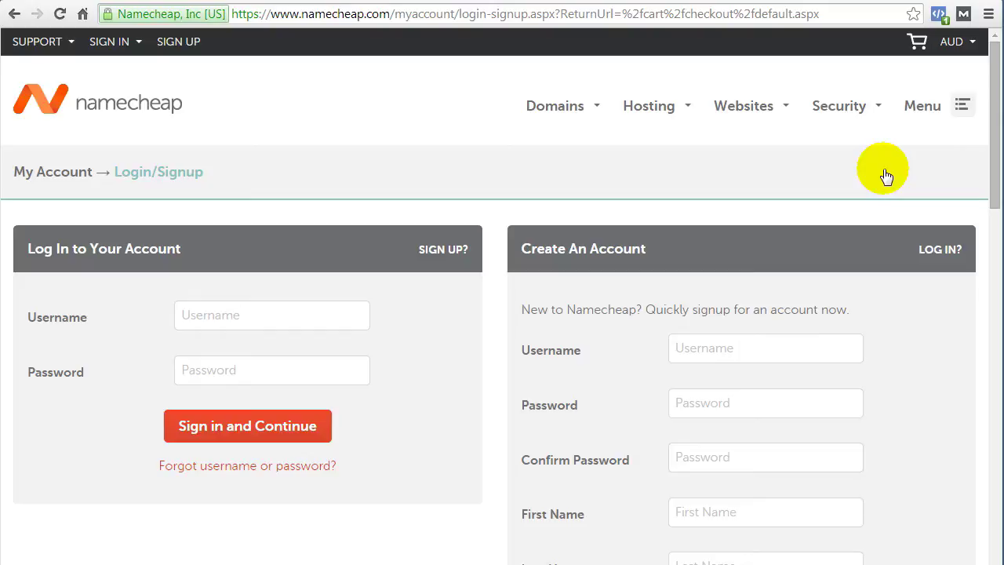
Complete the account contact information with company registration turned off and the address and phone details filled in, and continue to Setup.
scroll(886, 180, "down", 2)
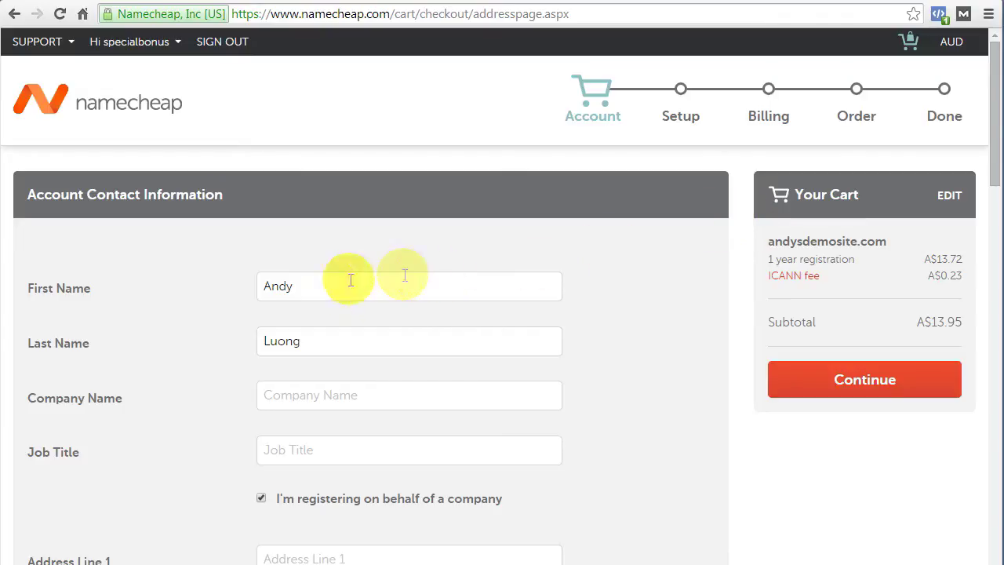
scroll(353, 306, "down", 2)
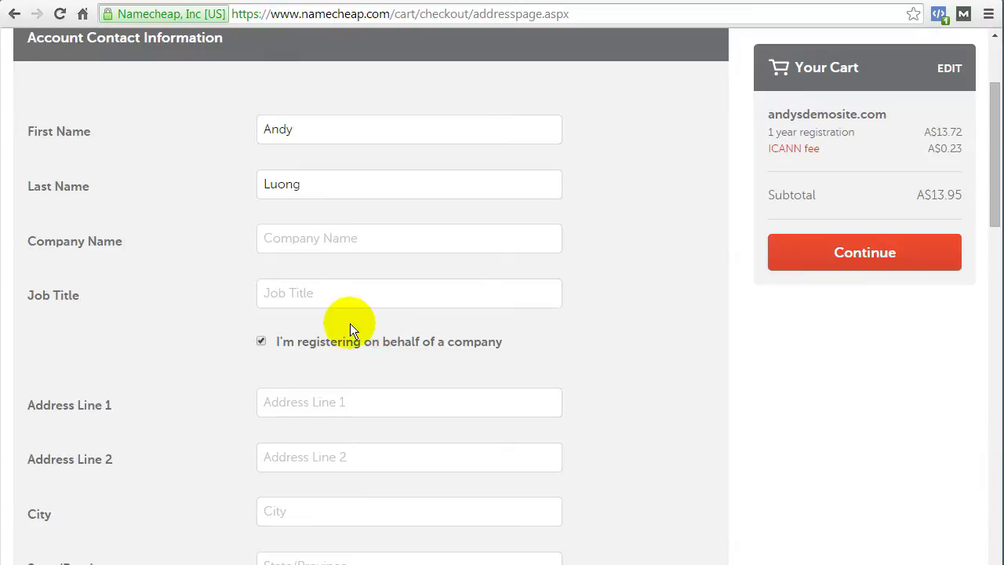
left_click(261, 342)
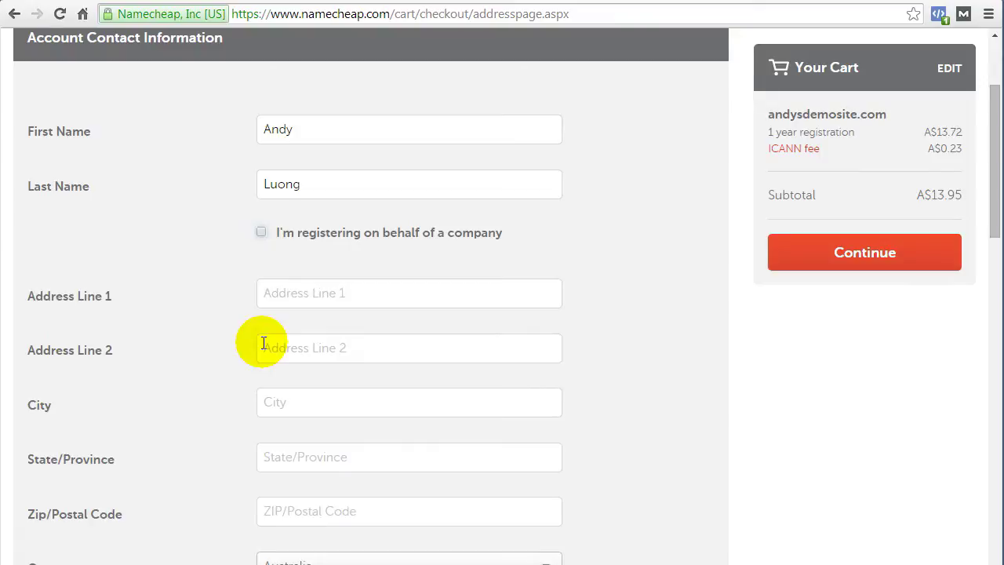
scroll(596, 202, "down", 2)
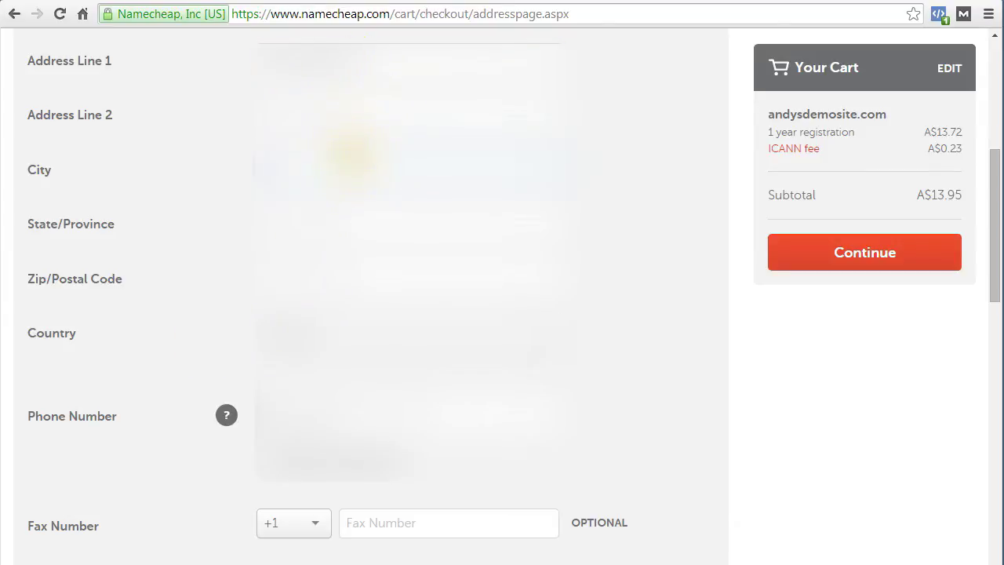
scroll(675, 339, "down", 8)
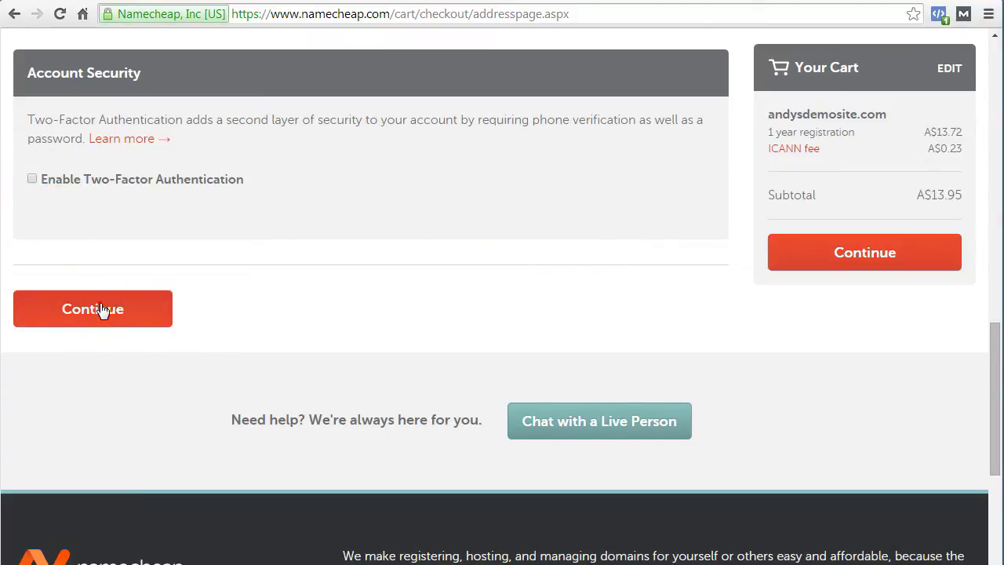
scroll(744, 324, "up", 15)
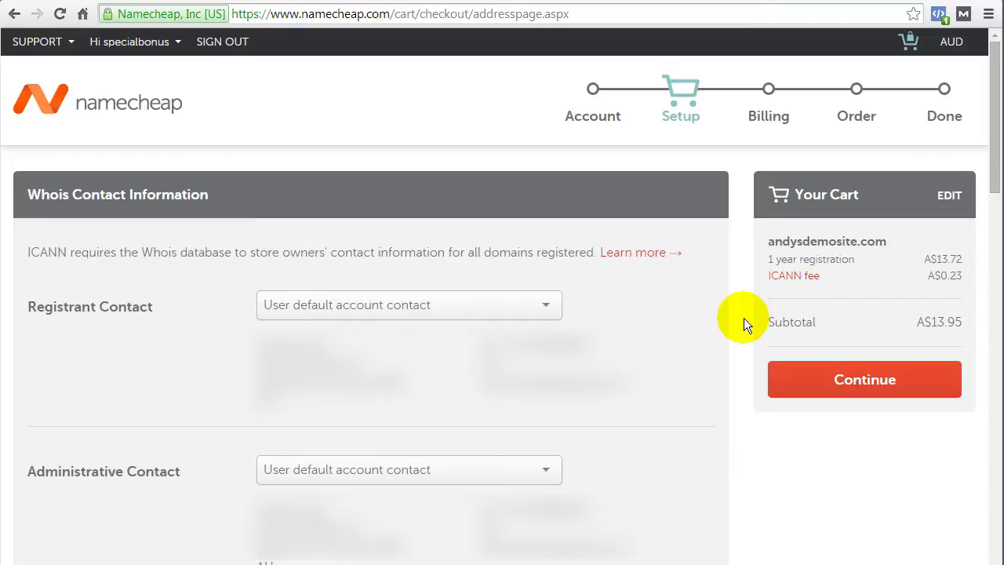
Use the default account contact as the Registrant Contact, leave WhoisGuard enabled at purchase, and continue to Billing.
left_click(541, 304)
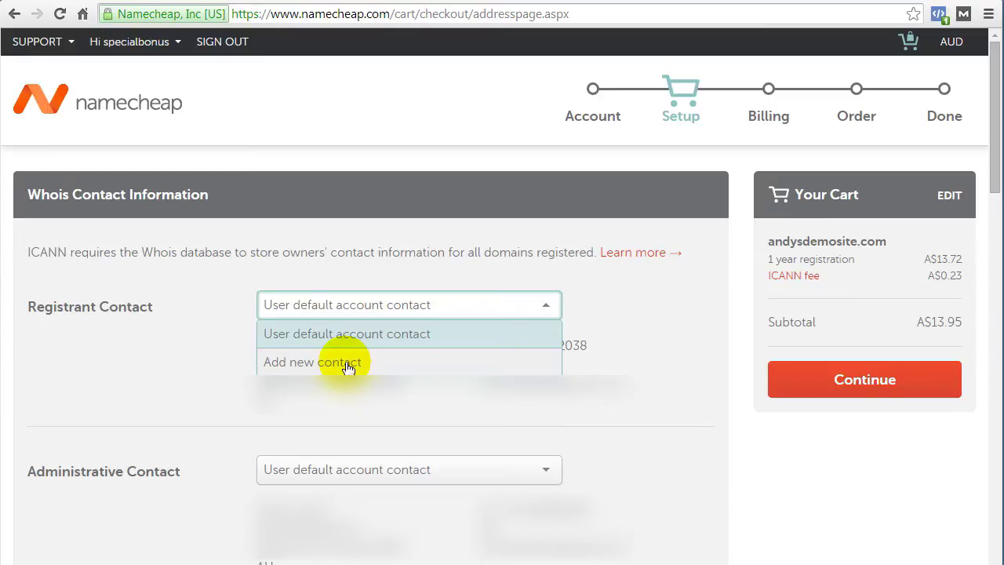
left_click(424, 333)
scroll(150, 247, "down", 2)
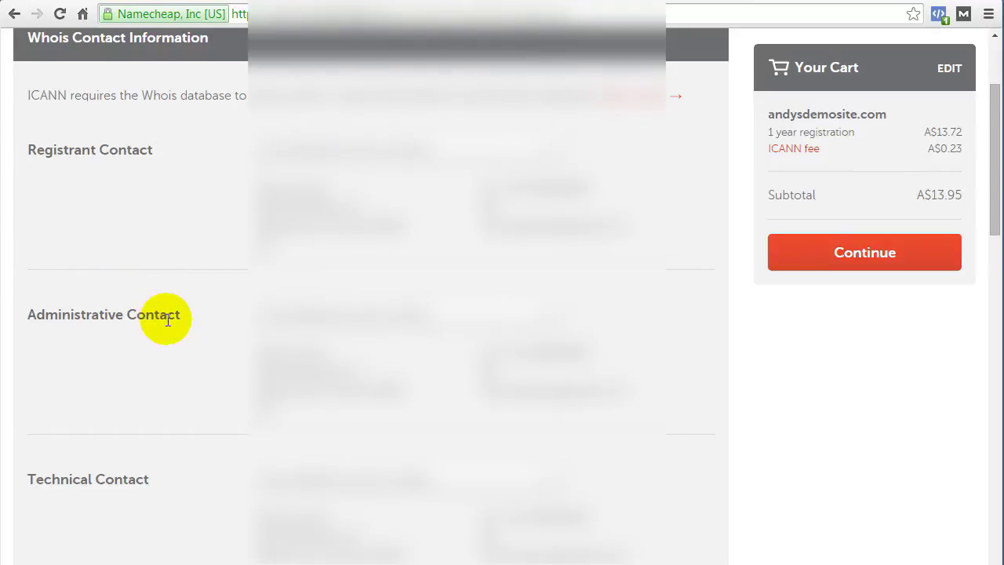
scroll(167, 325, "down", 3)
scroll(141, 235, "down", 3)
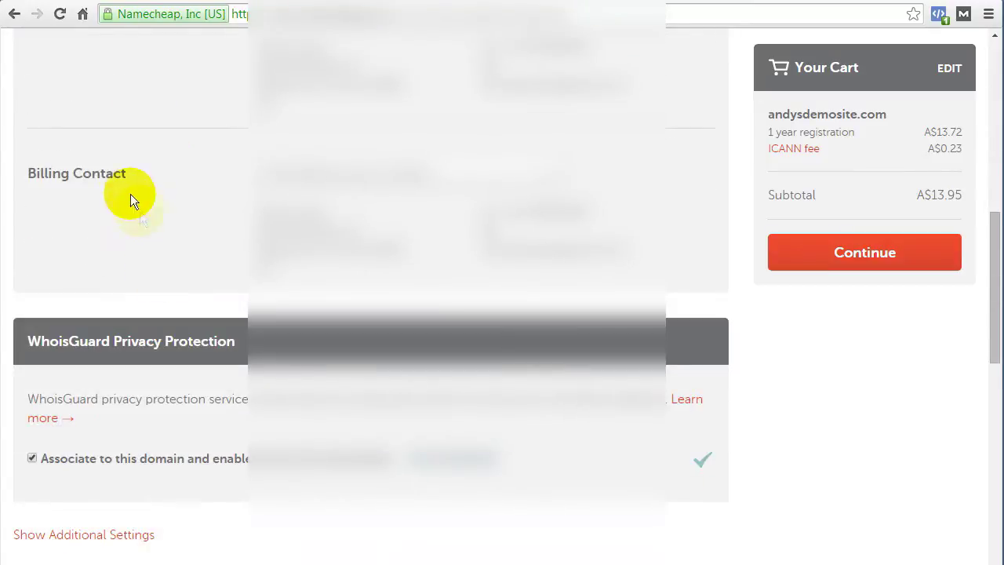
scroll(522, 233, "down", 3)
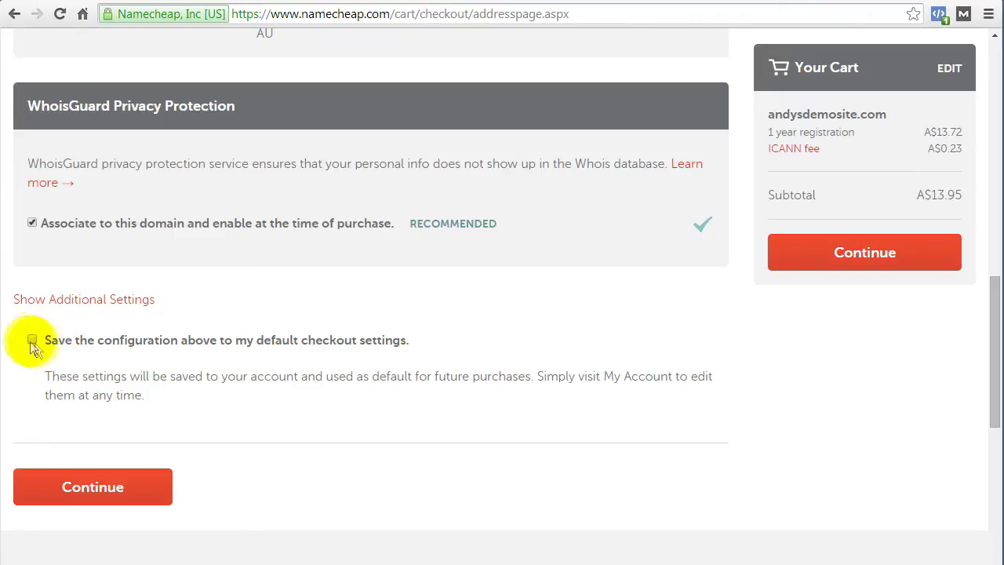
left_click(93, 487)
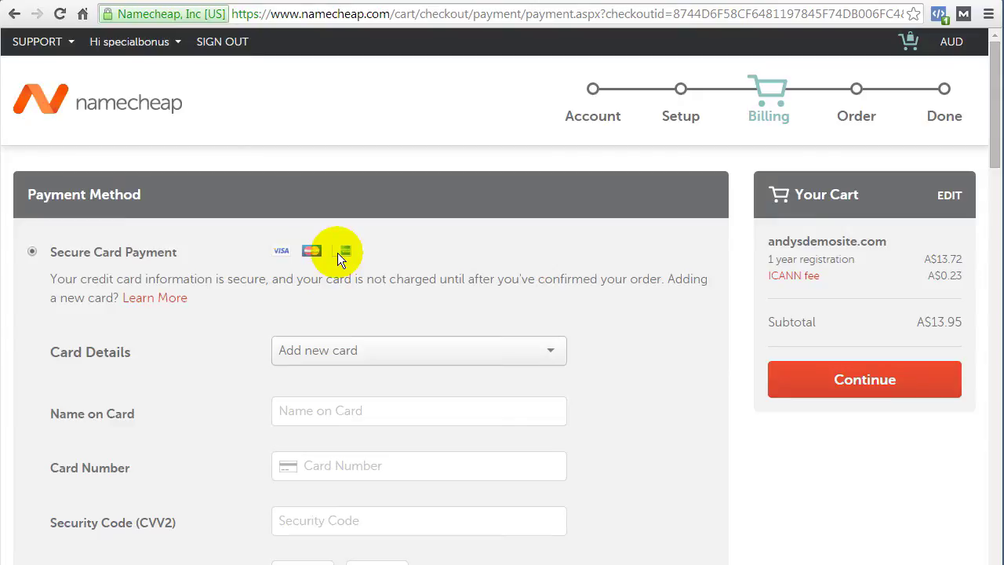
Choose PayPal as the payment method, leave automatic renewal off, and continue to the order review.
scroll(337, 253, "down", 2)
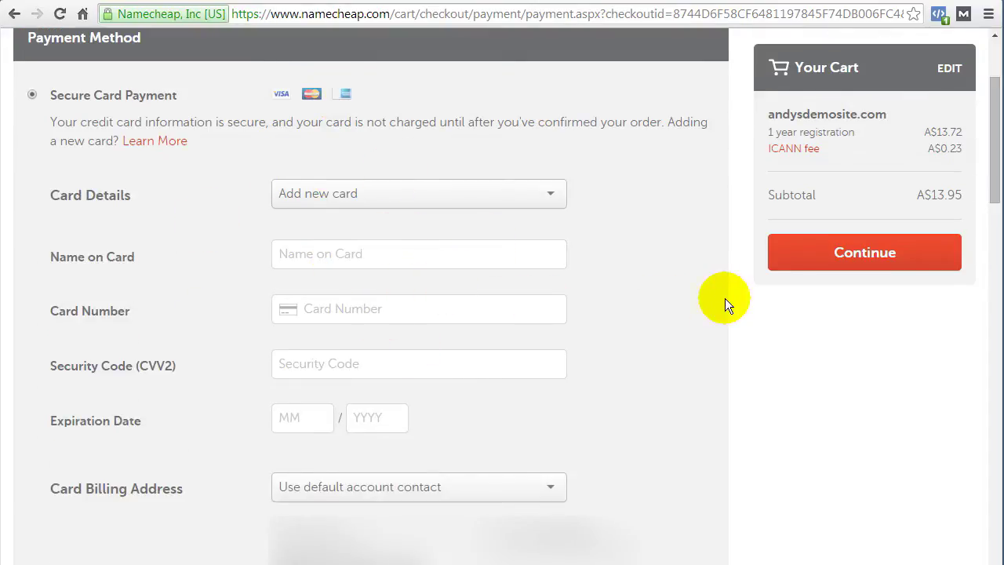
scroll(699, 311, "down", 6)
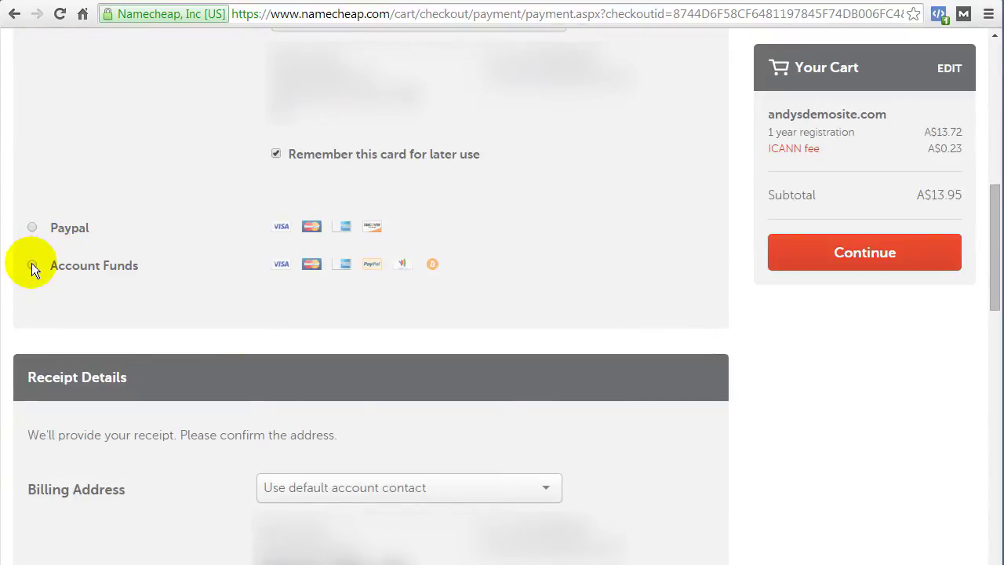
scroll(31, 262, "down", 3)
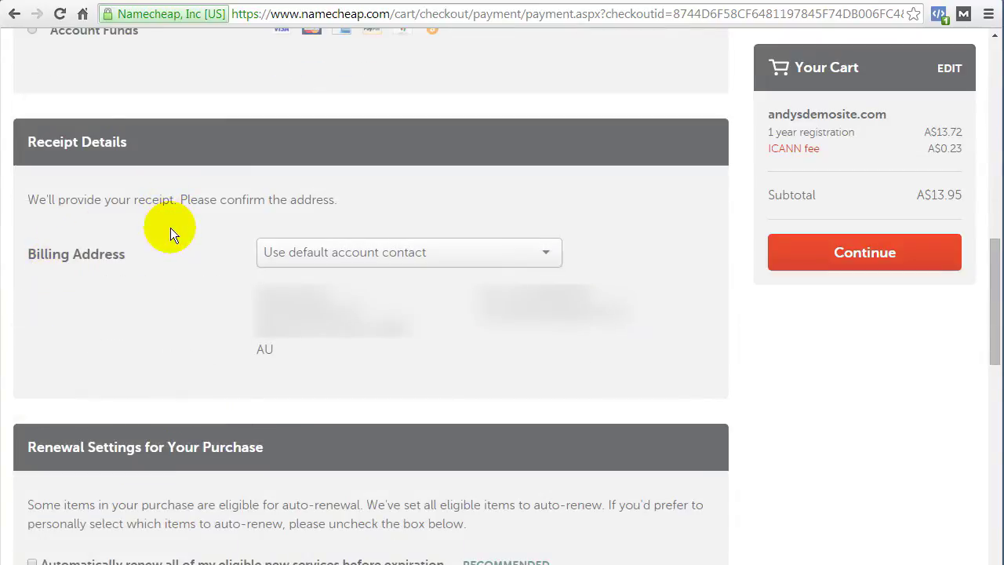
scroll(170, 228, "down", 4)
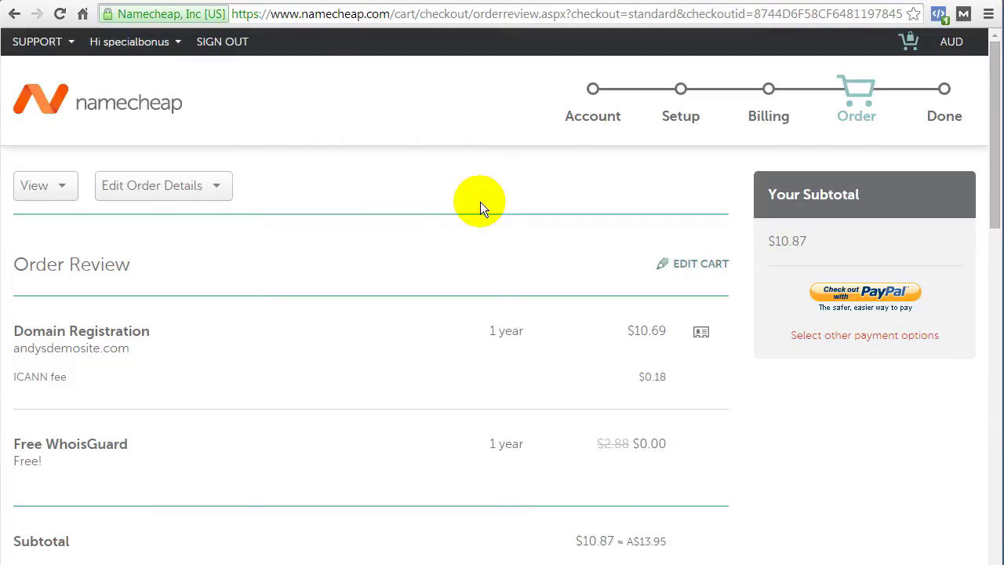
Review the order and payment details, complete the purchase through PayPal checkout, and view the purchase summary.
scroll(478, 201, "down", 2)
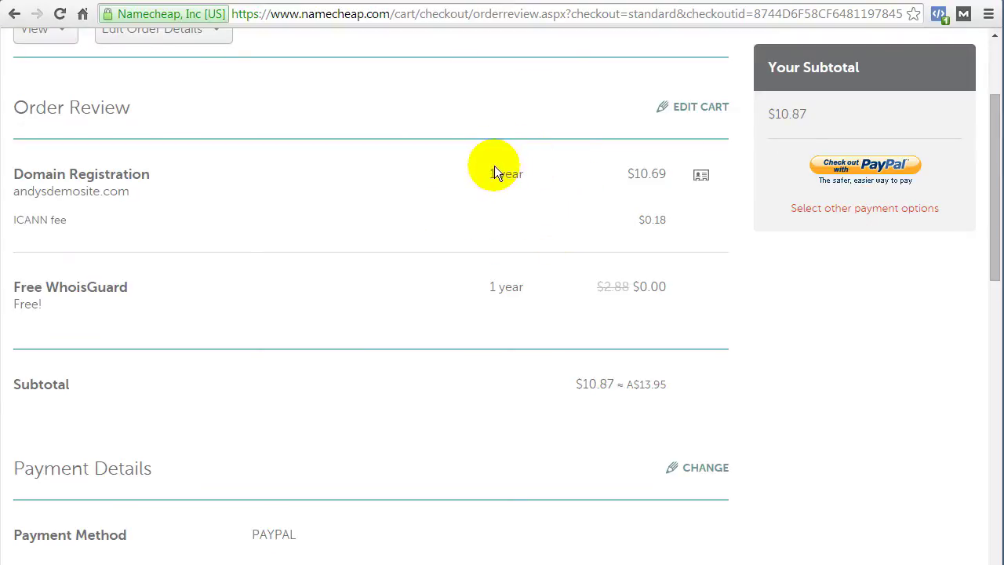
scroll(494, 174, "down", 1)
scroll(536, 179, "down", 3)
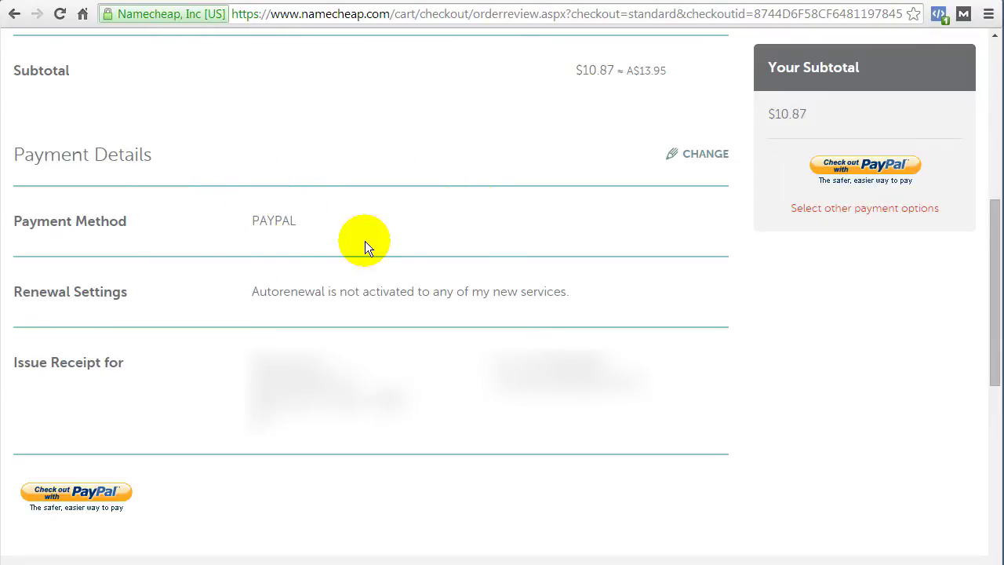
left_click(853, 168)
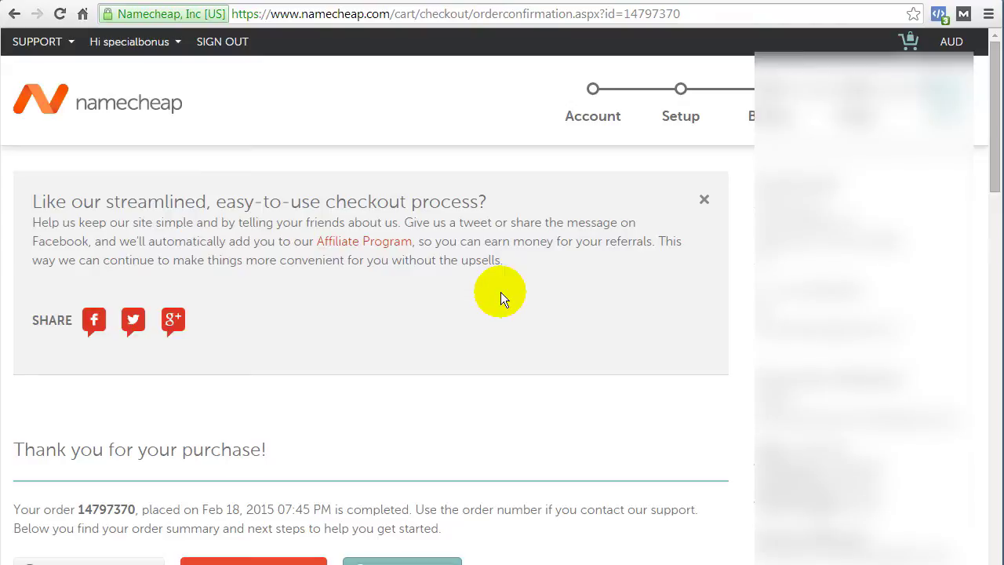
scroll(501, 298, "down", 6)
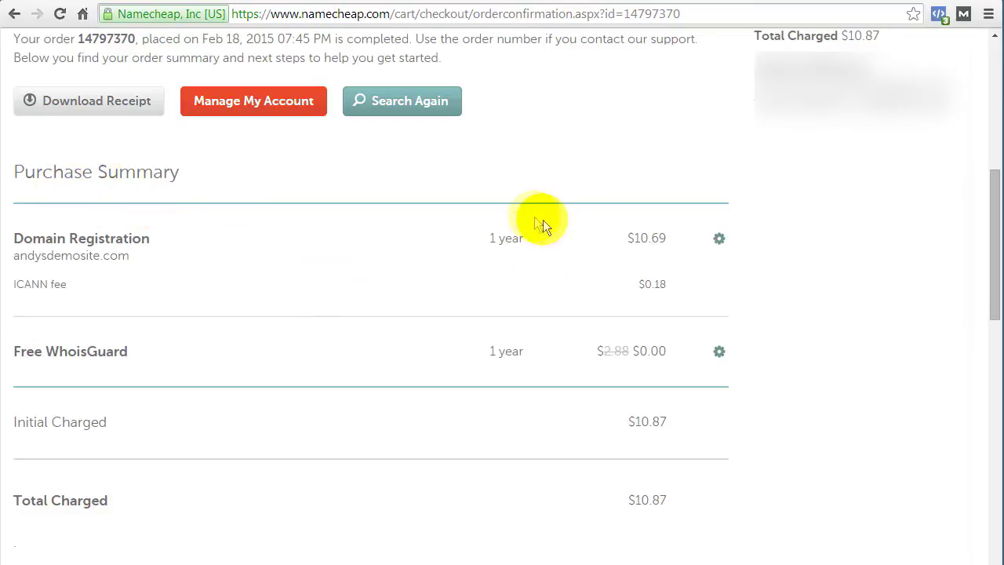
Switch to the Traffic Planet Hosting site and examine its features, competitor comparison, support knowledgebase and hosting plan prices.
scroll(471, 220, "down", 2)
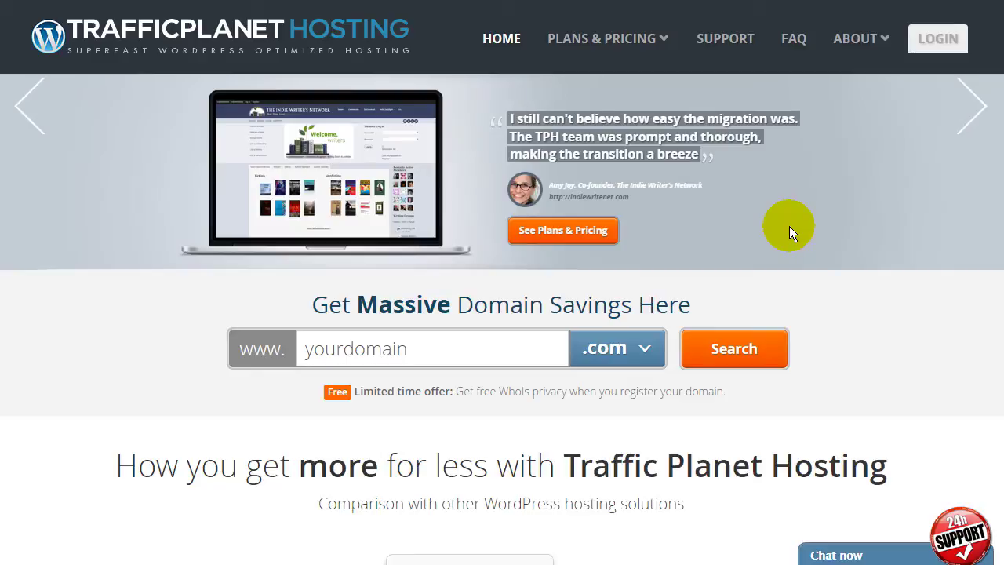
scroll(789, 226, "down", 15)
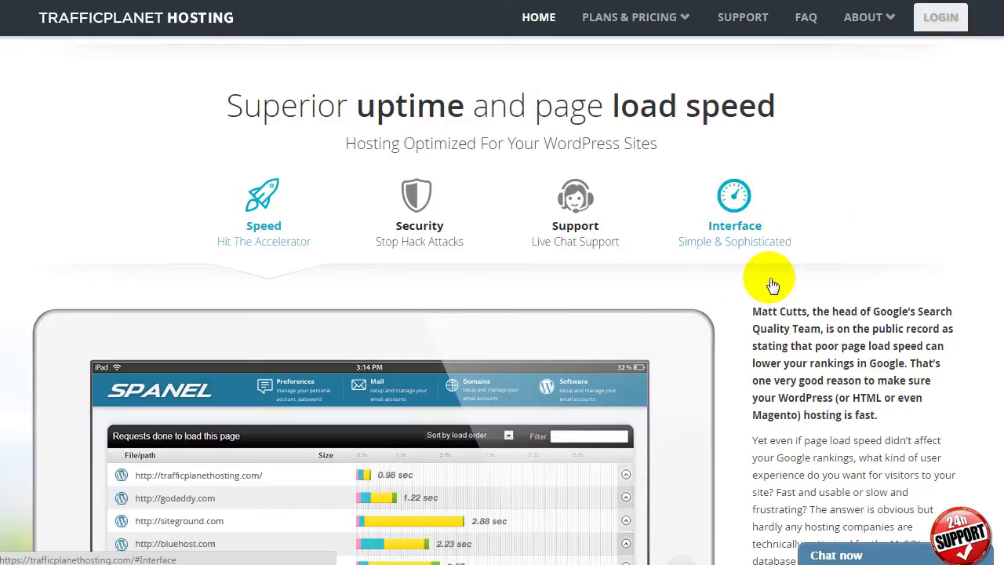
scroll(753, 286, "down", 10)
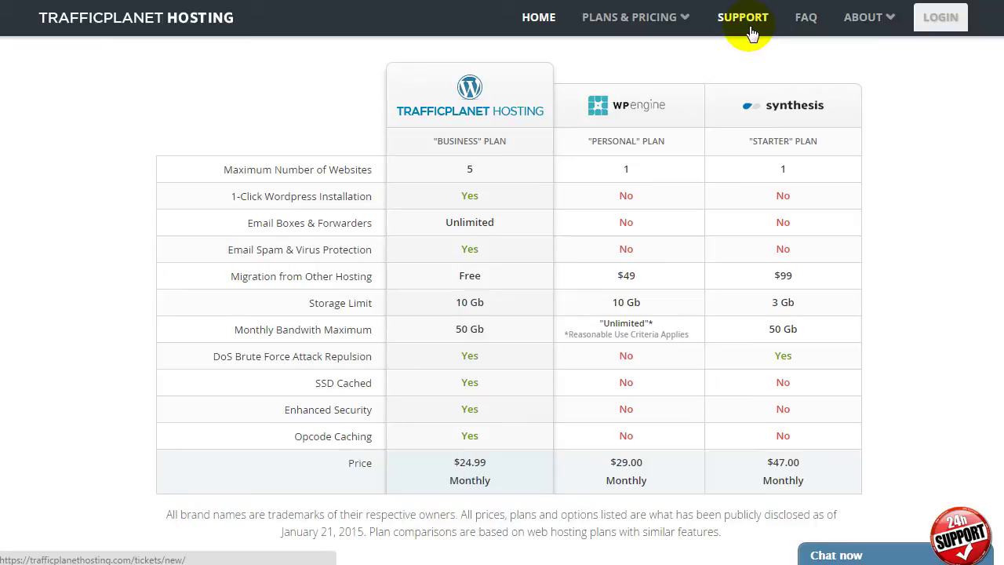
mouse_move(851, 15)
left_click(749, 15)
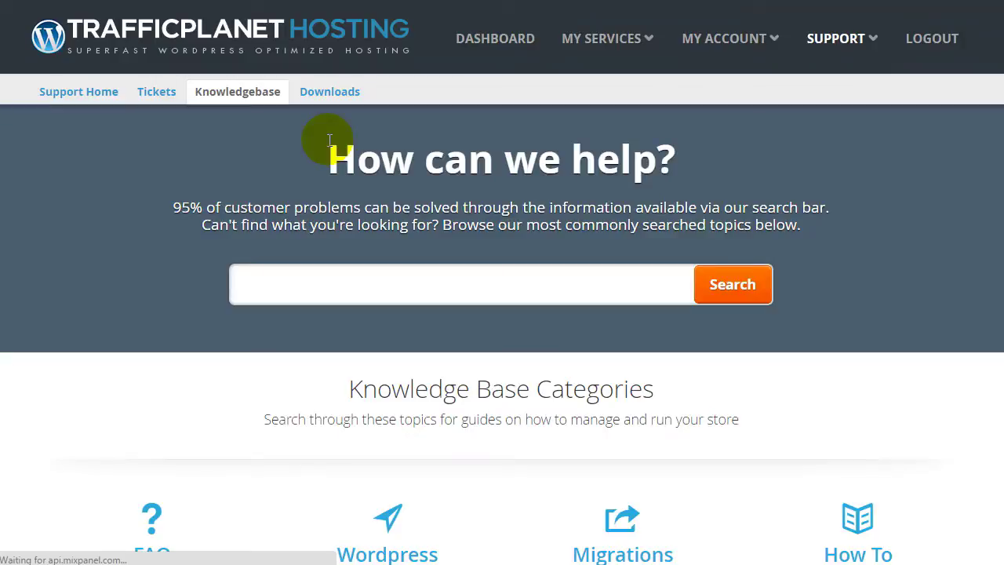
scroll(395, 268, "down", 4)
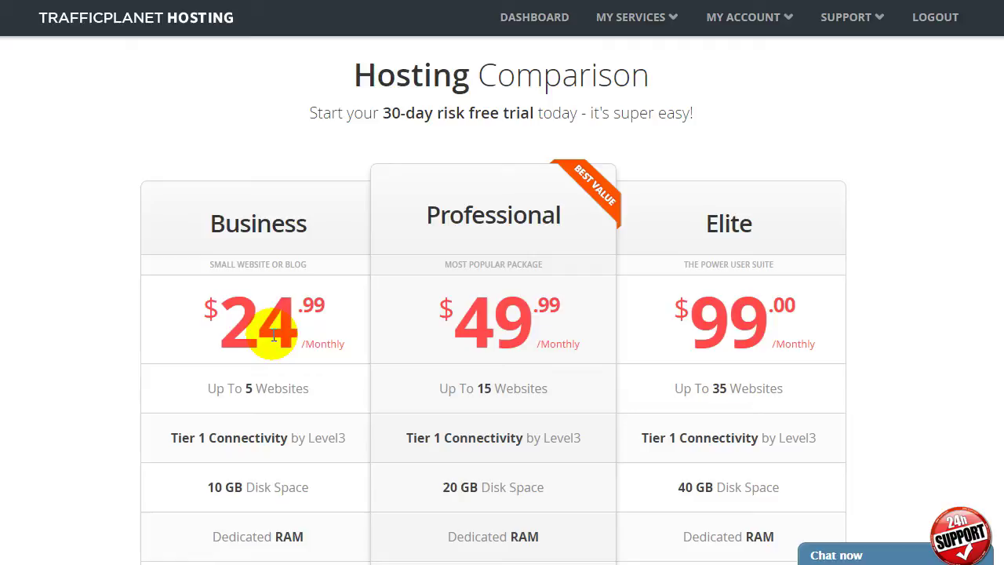
scroll(273, 335, "down", 5)
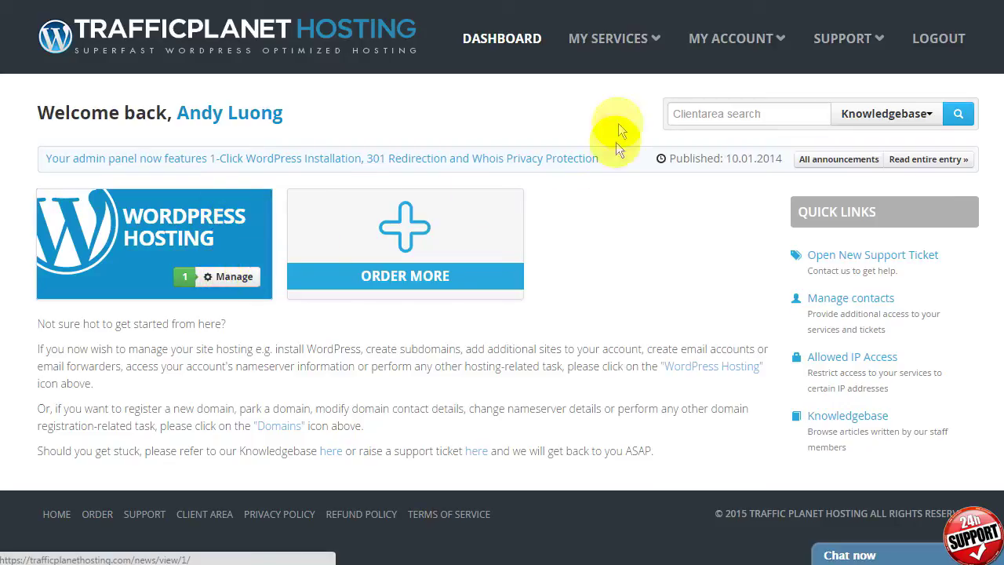
Open the Servers Details of the chucknandy.com Business WordPress hosting service and locate the Nameserver 1 and Nameserver 2 entries.
left_click(626, 45)
left_click(613, 68)
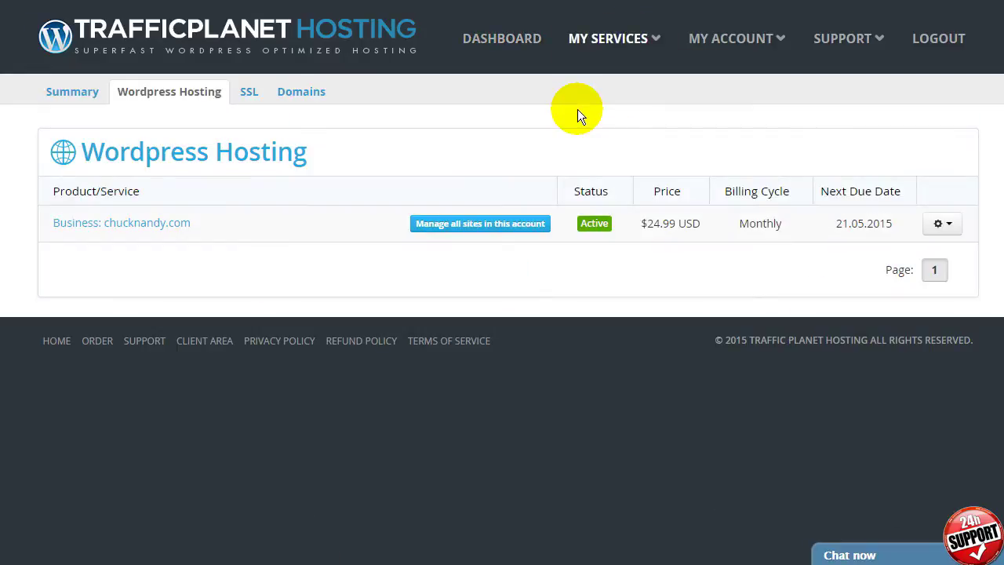
left_click(451, 227)
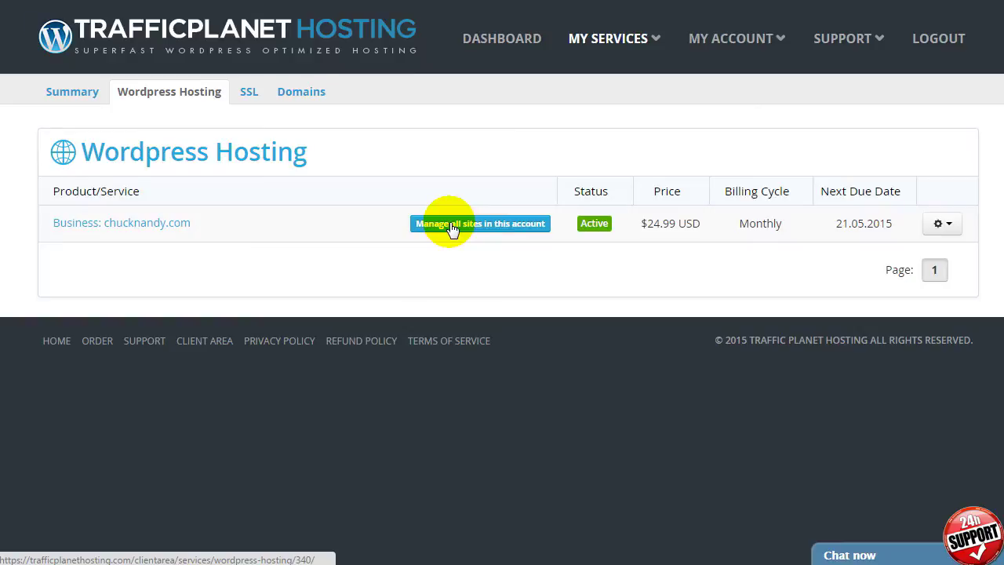
left_click(452, 228)
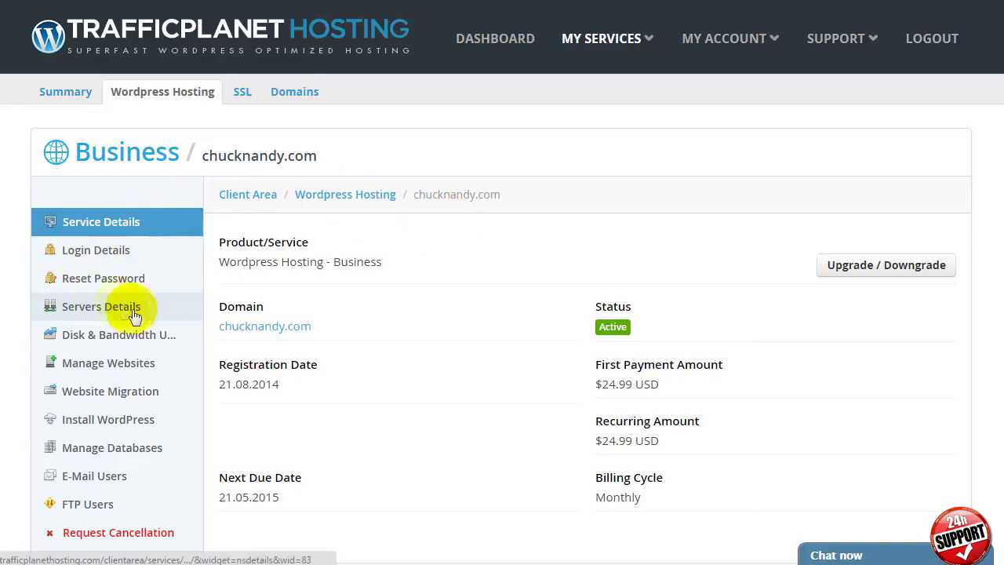
left_click(96, 313)
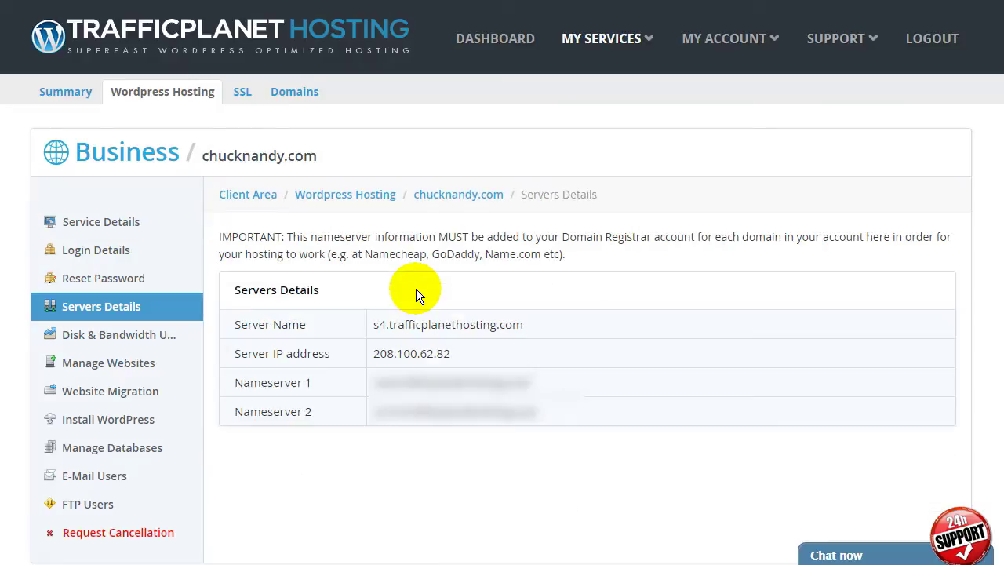
left_click_drag(234, 382, 325, 388)
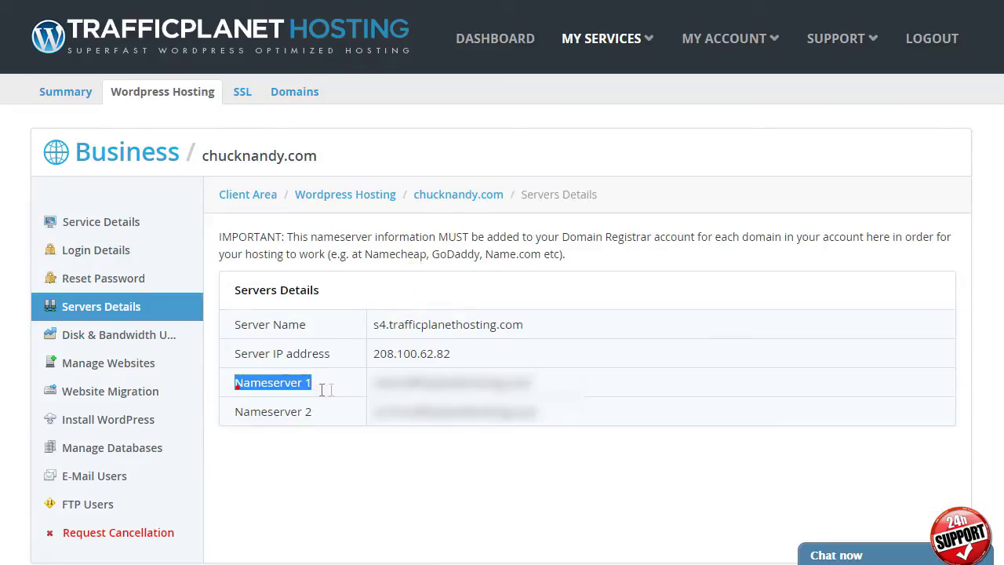
left_click_drag(242, 410, 308, 409)
left_click(313, 412)
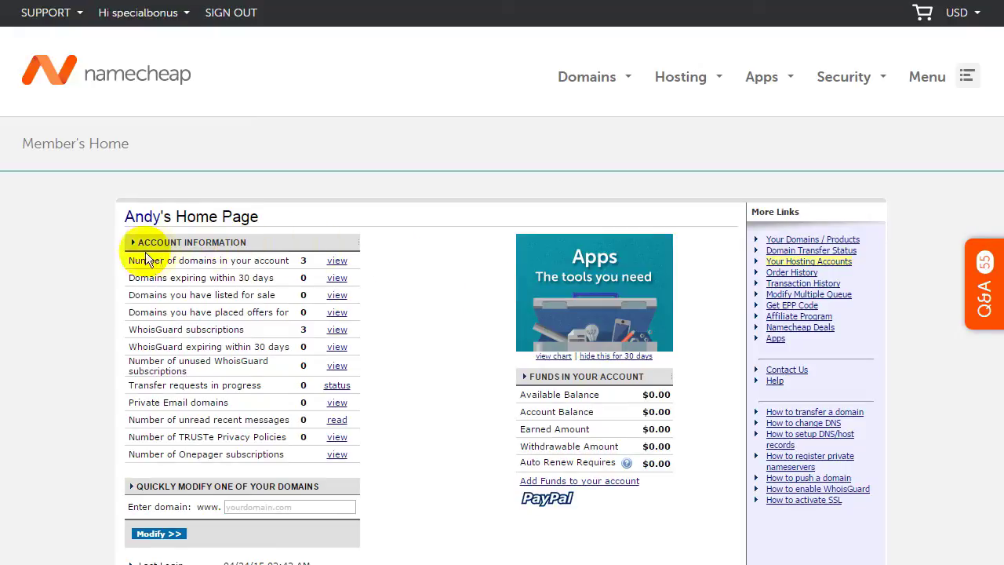
Switch to the Namecheap account and open the Domain Name Server Setup of andysdemosite.com.
left_click(332, 263)
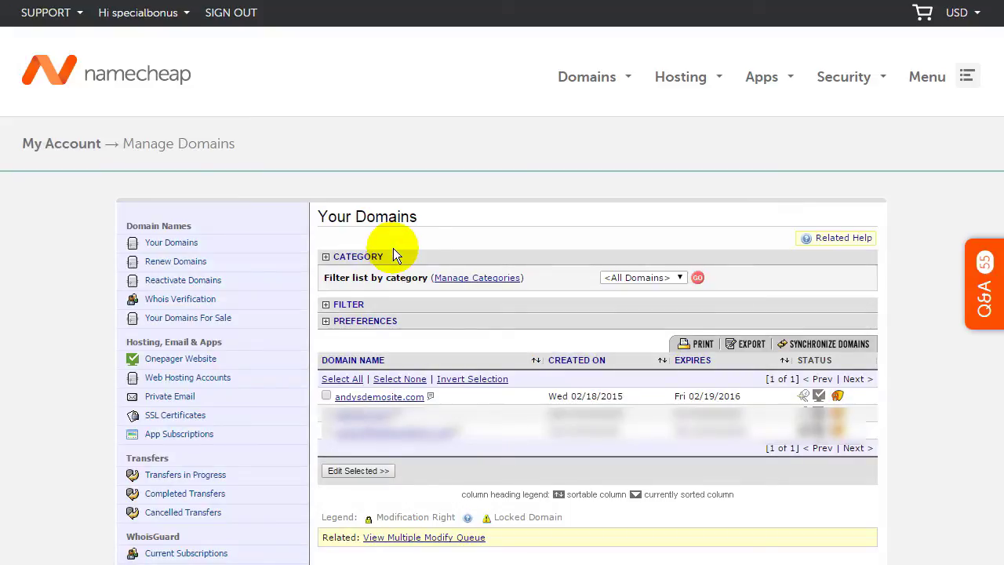
left_click(380, 396)
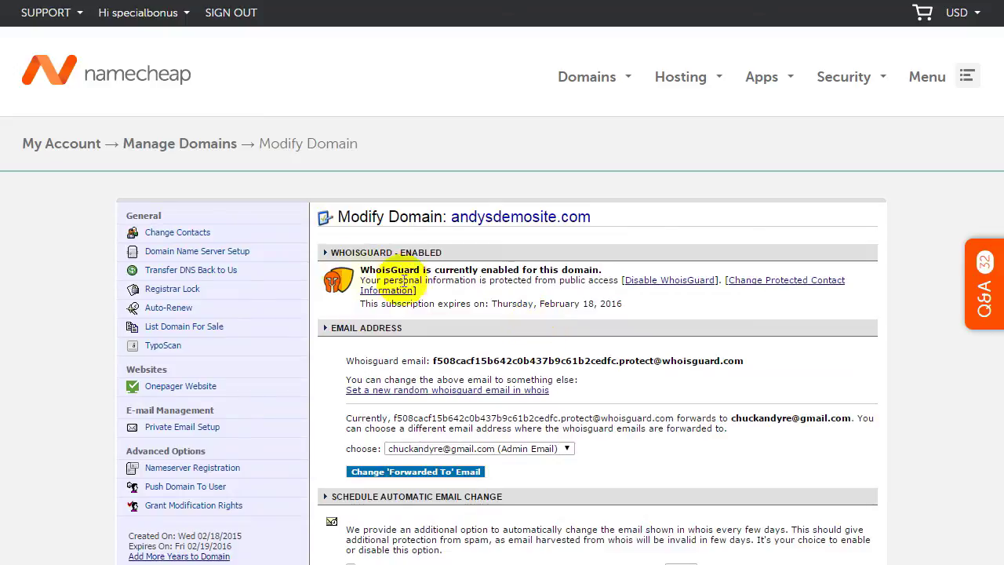
left_click(159, 249)
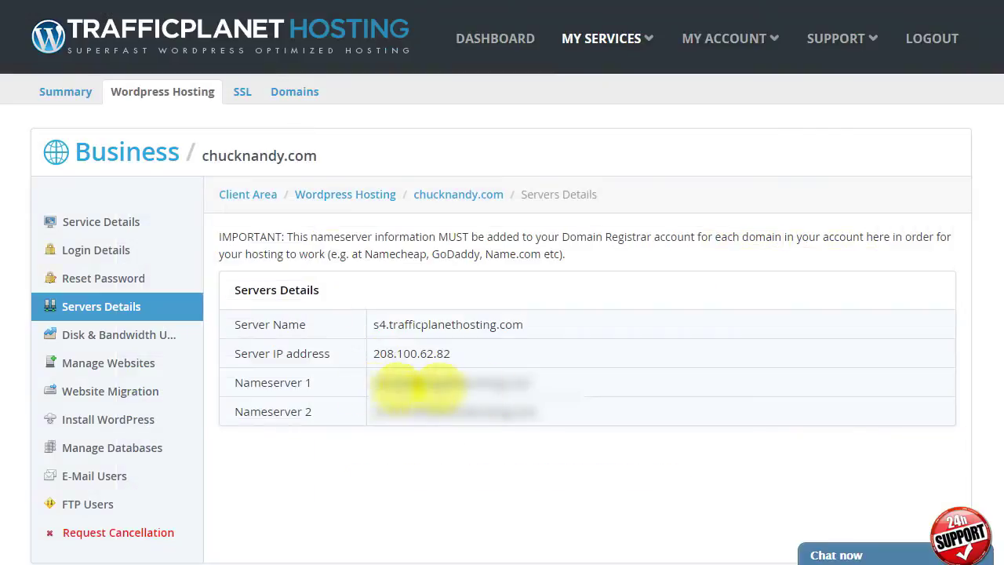
Copy the Nameserver 1 value from the hosting account's server details into the first custom DNS server of andysdemosite.com.
triple_click(538, 382)
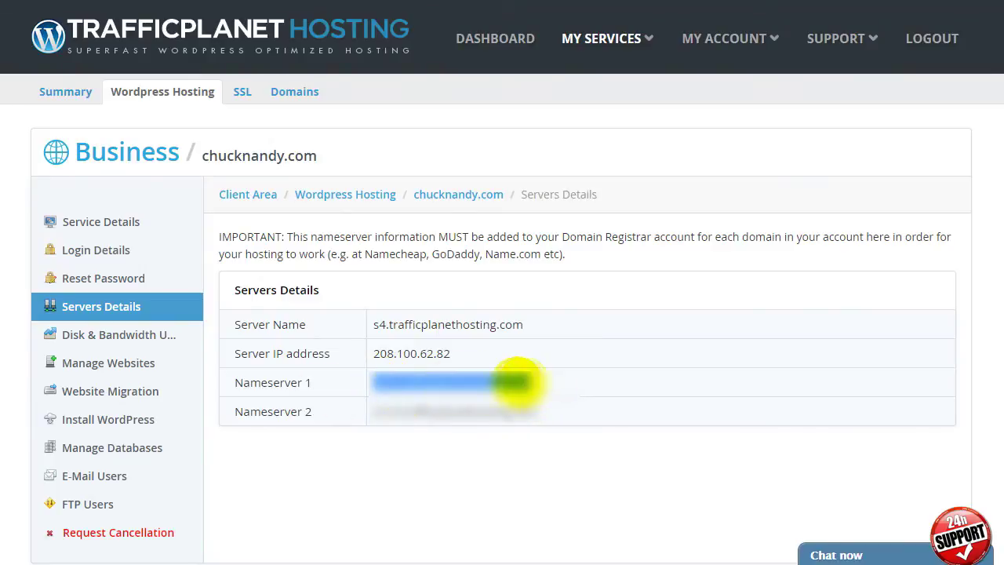
right_click(480, 383)
left_click(518, 394)
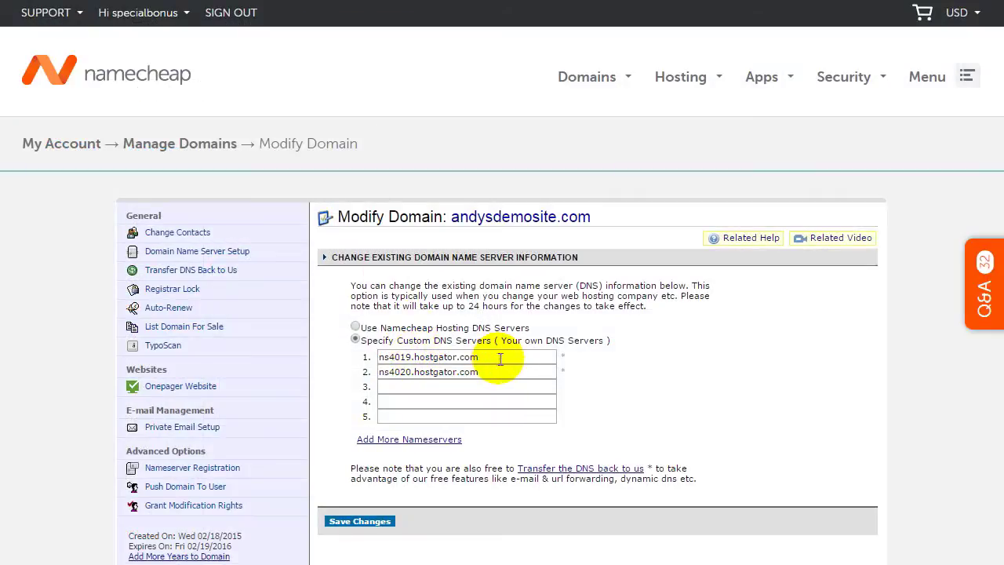
left_click_drag(499, 358, 365, 359)
right_click(367, 360)
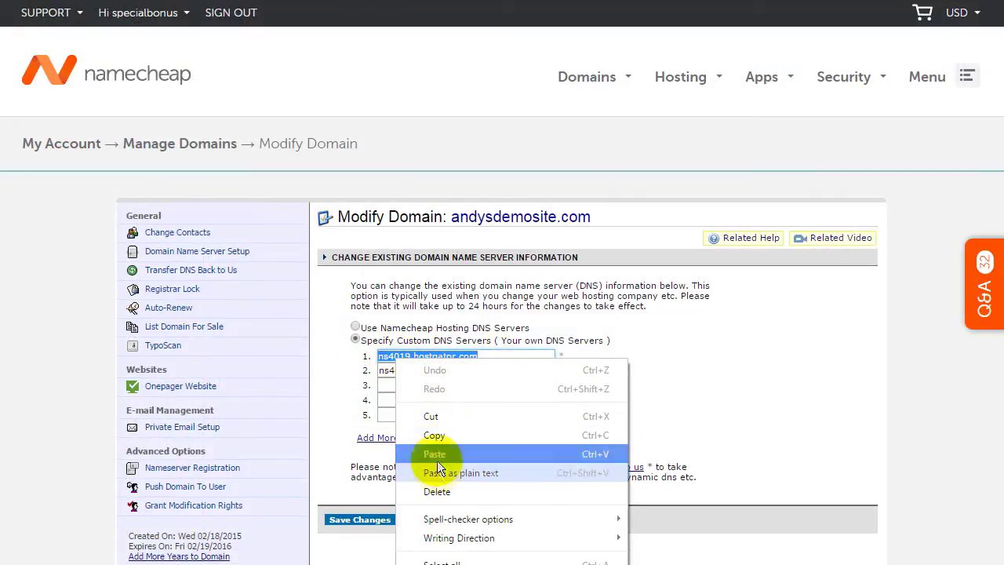
left_click(436, 456)
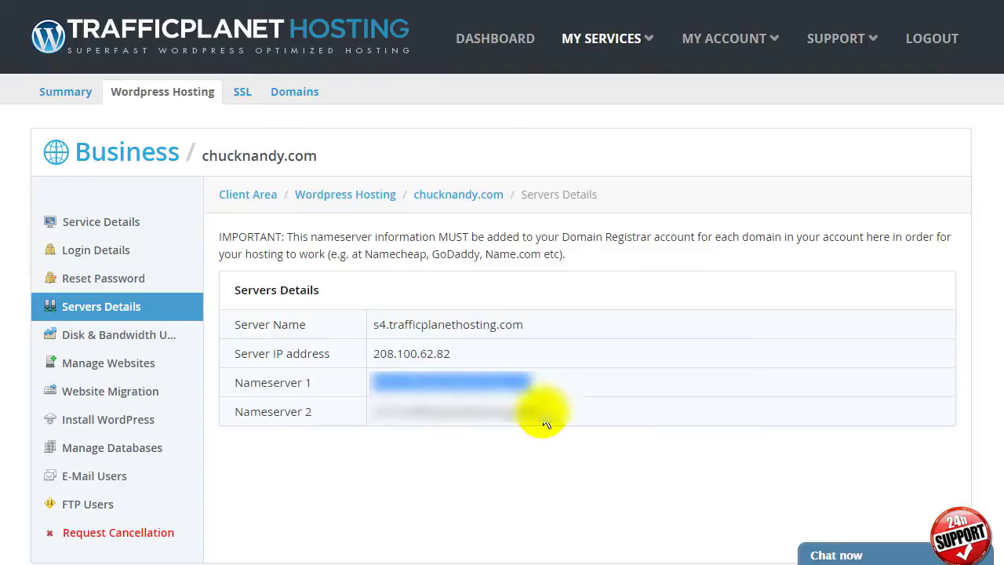
Copy the hosting account's Nameserver 2 value into the second custom DNS server of andysdemosite.com and save the changes.
left_click_drag(552, 411, 375, 412)
right_click(377, 412)
left_click(424, 430)
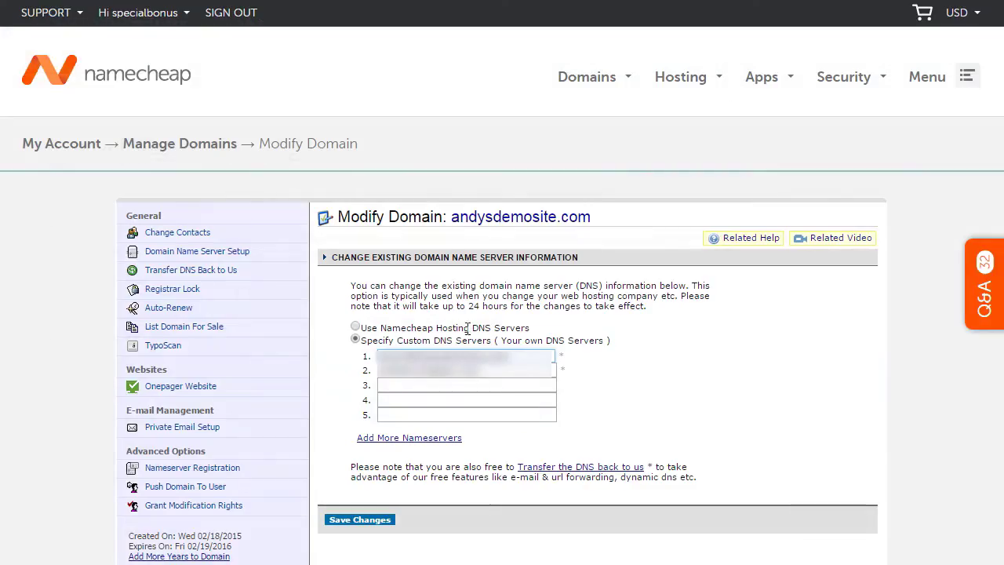
left_click_drag(489, 371, 380, 372)
right_click(389, 370)
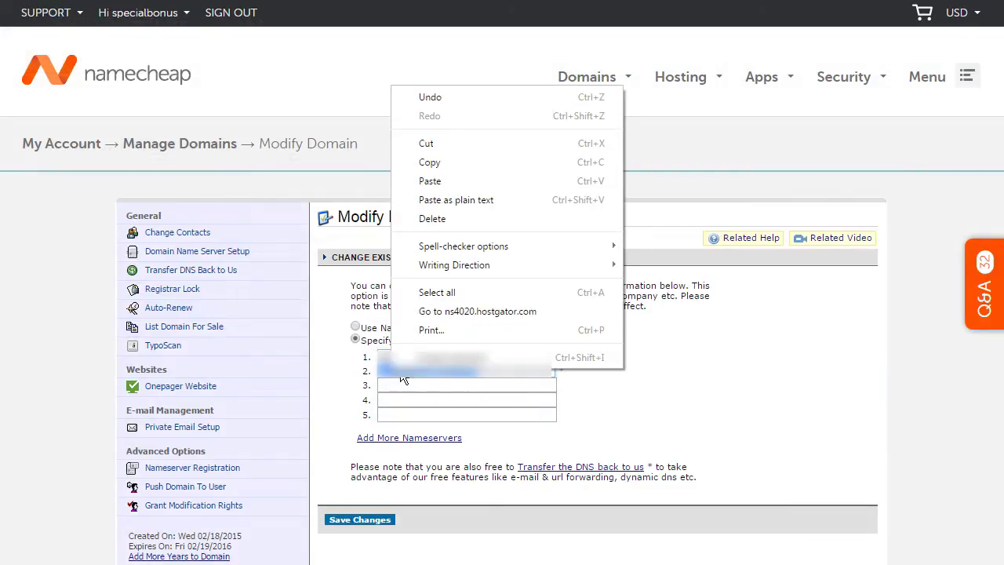
left_click(433, 181)
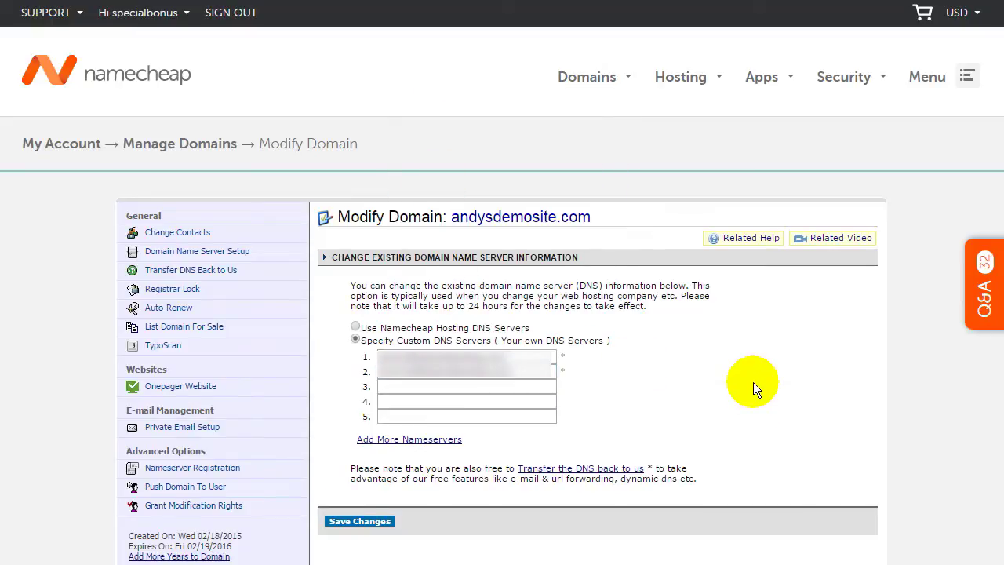
left_click(345, 521)
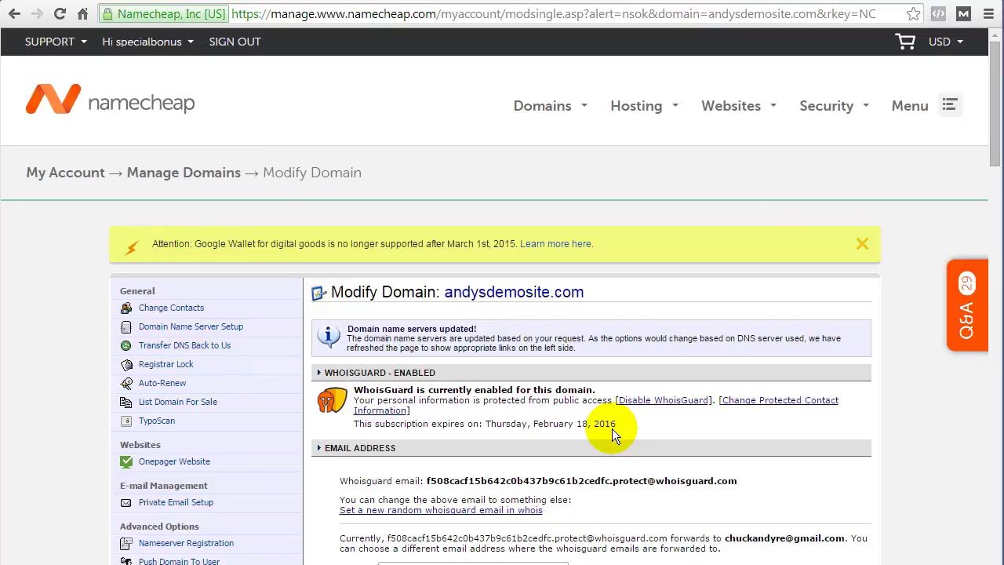
left_click(565, 291)
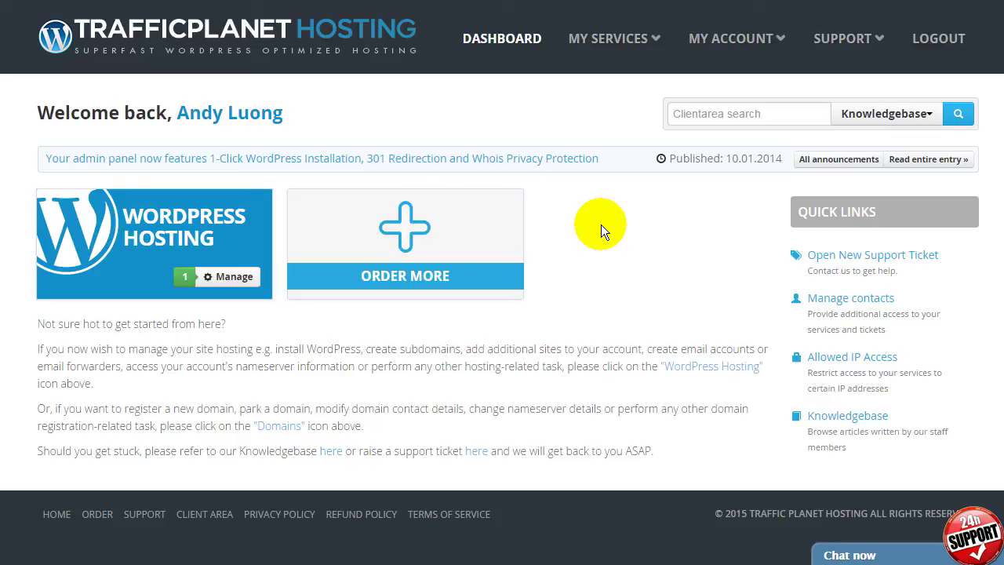
In the Traffic Planet Hosting account for chucknandy.com, add andysdemosite.com as a new website of type Top level domain.
left_click(169, 225)
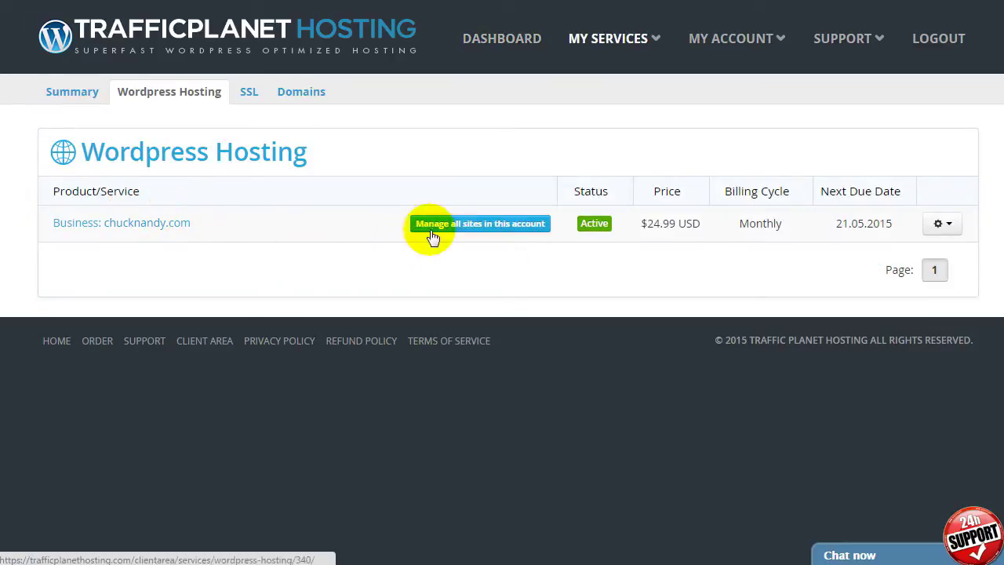
left_click(446, 225)
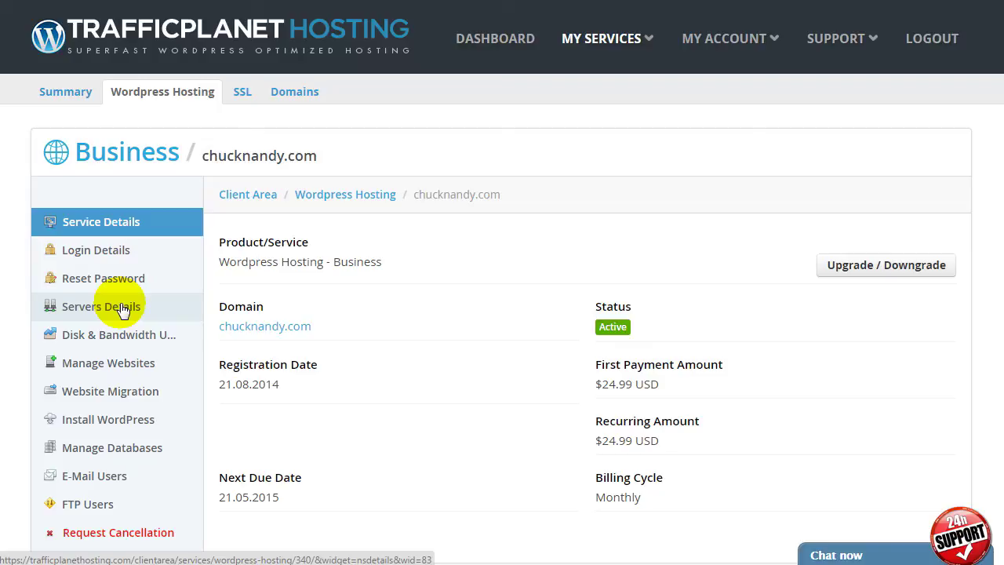
left_click(128, 363)
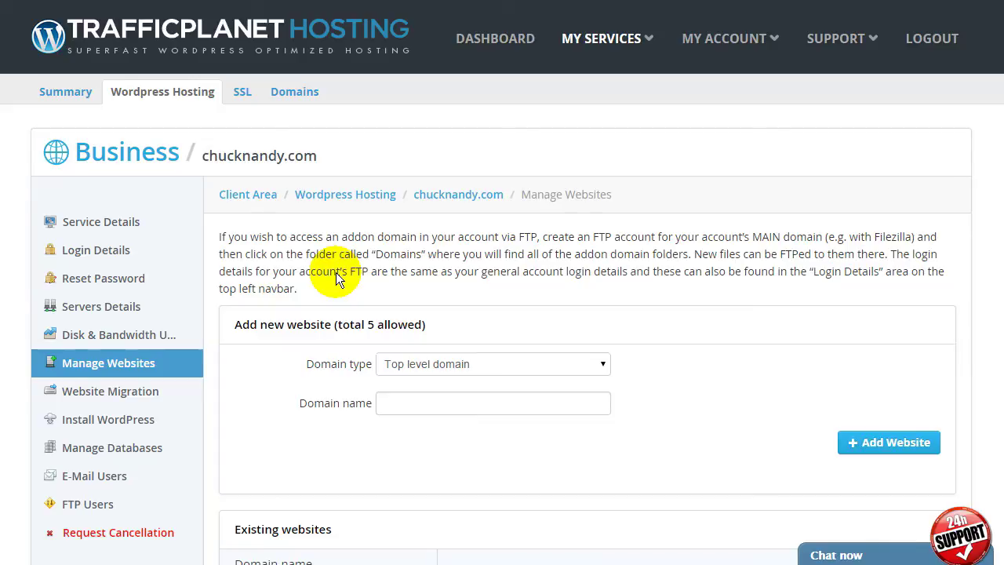
left_click(402, 397)
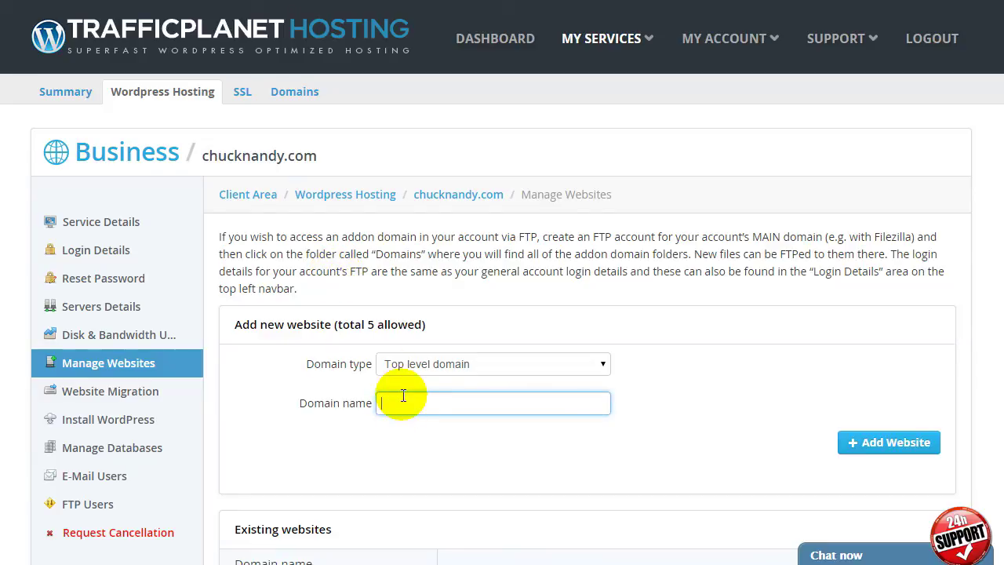
type("andysdemosite.com")
left_click(886, 428)
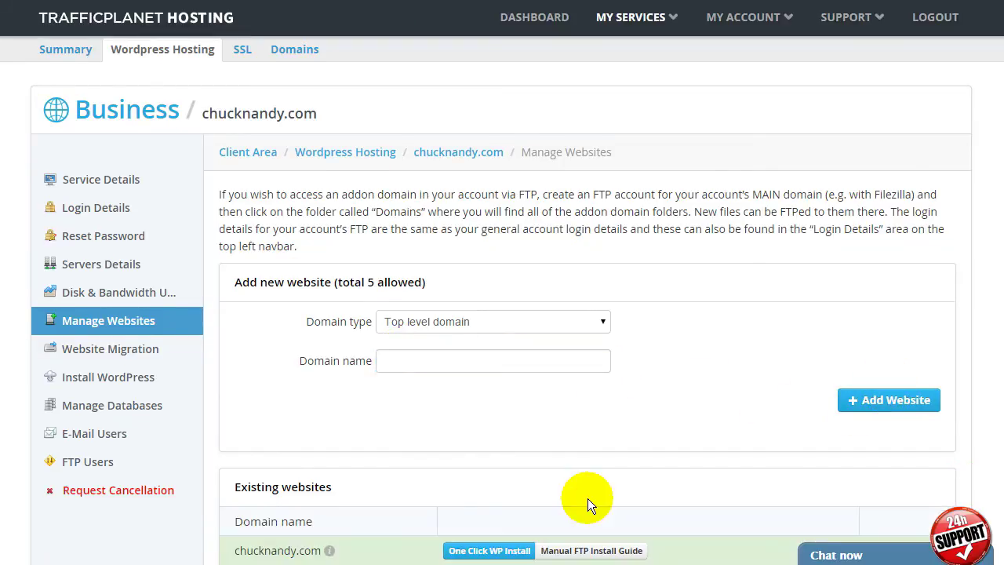
Start the one-click WordPress installation under the domain chucknandy.com.
left_click(472, 552)
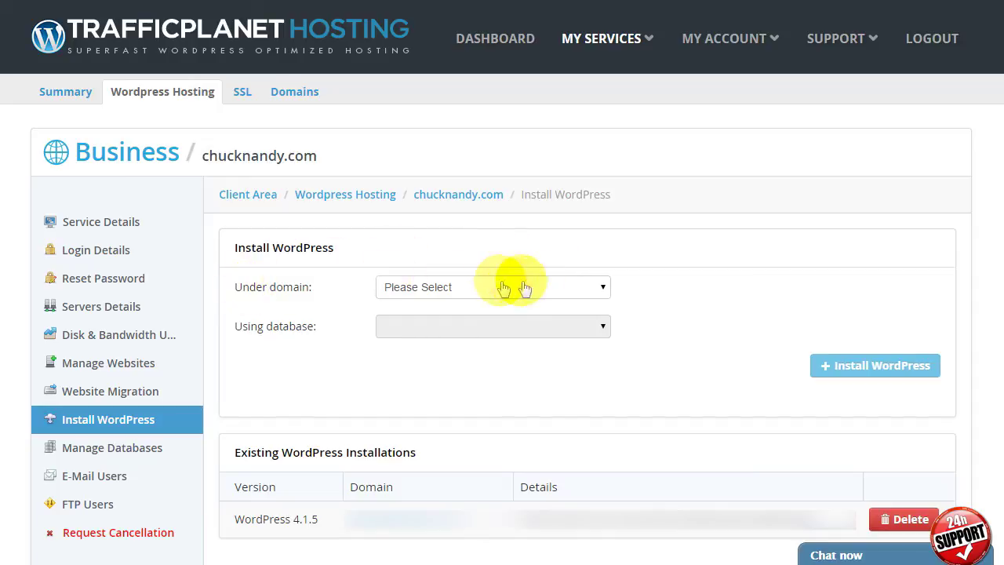
left_click(604, 288)
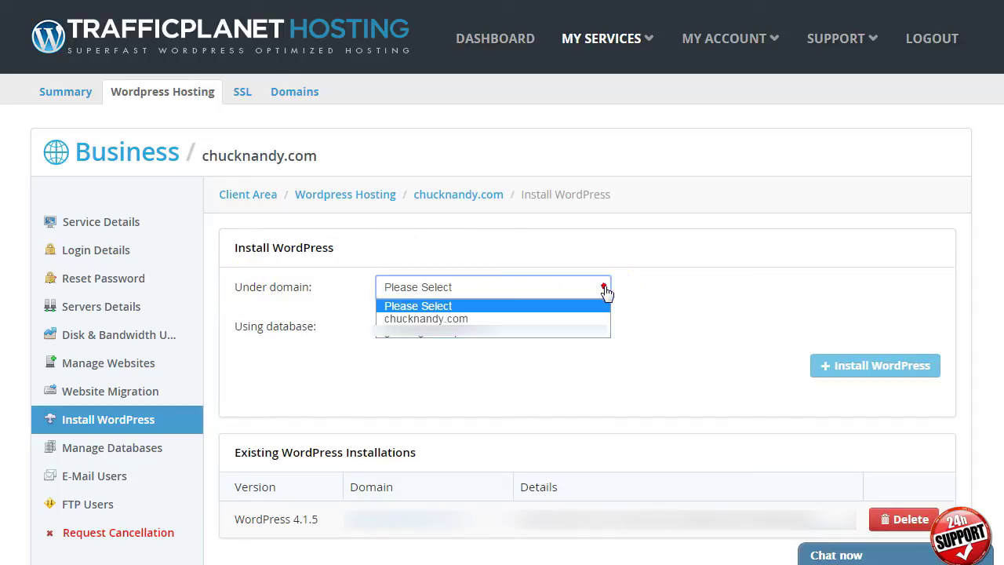
left_click(452, 318)
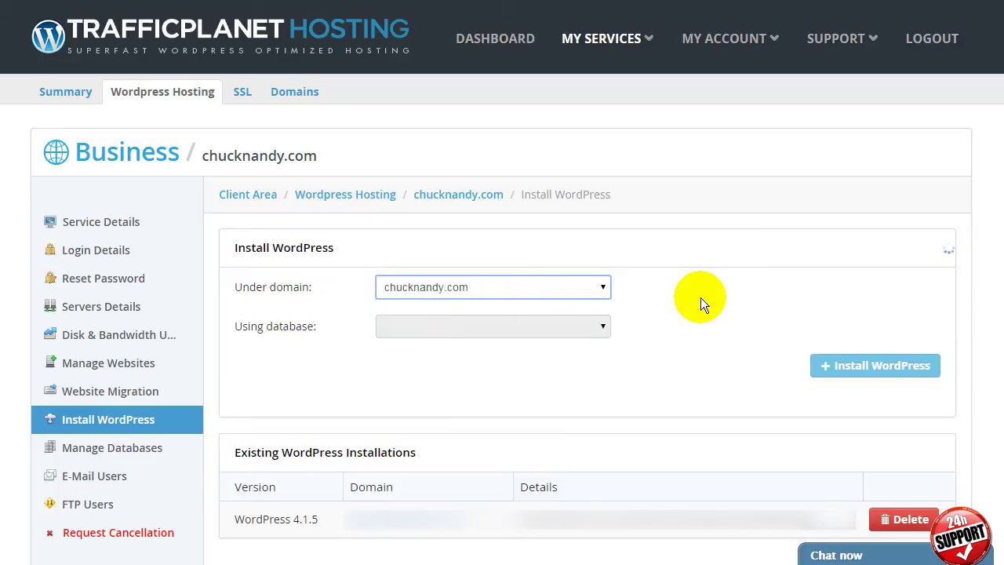
left_click(874, 366)
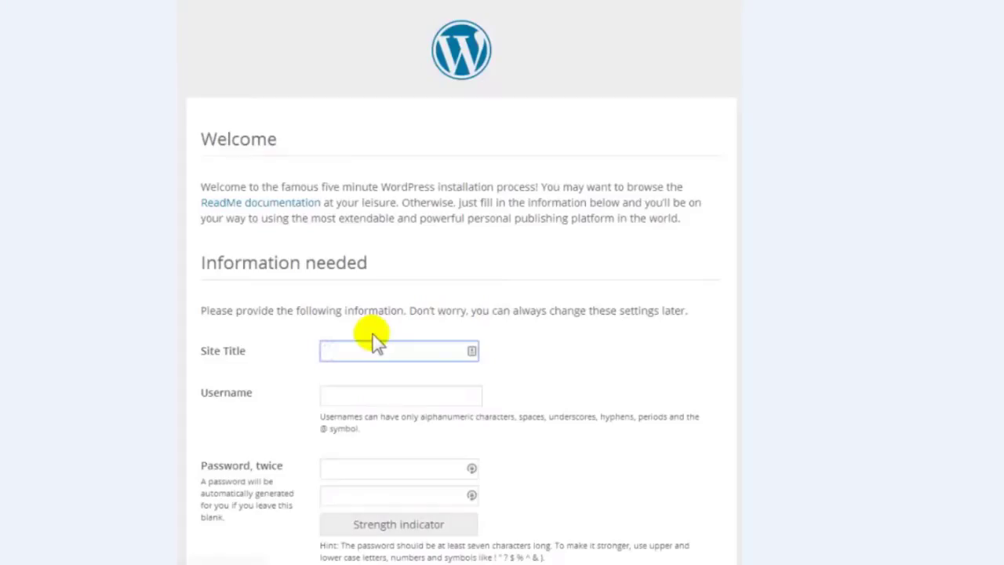